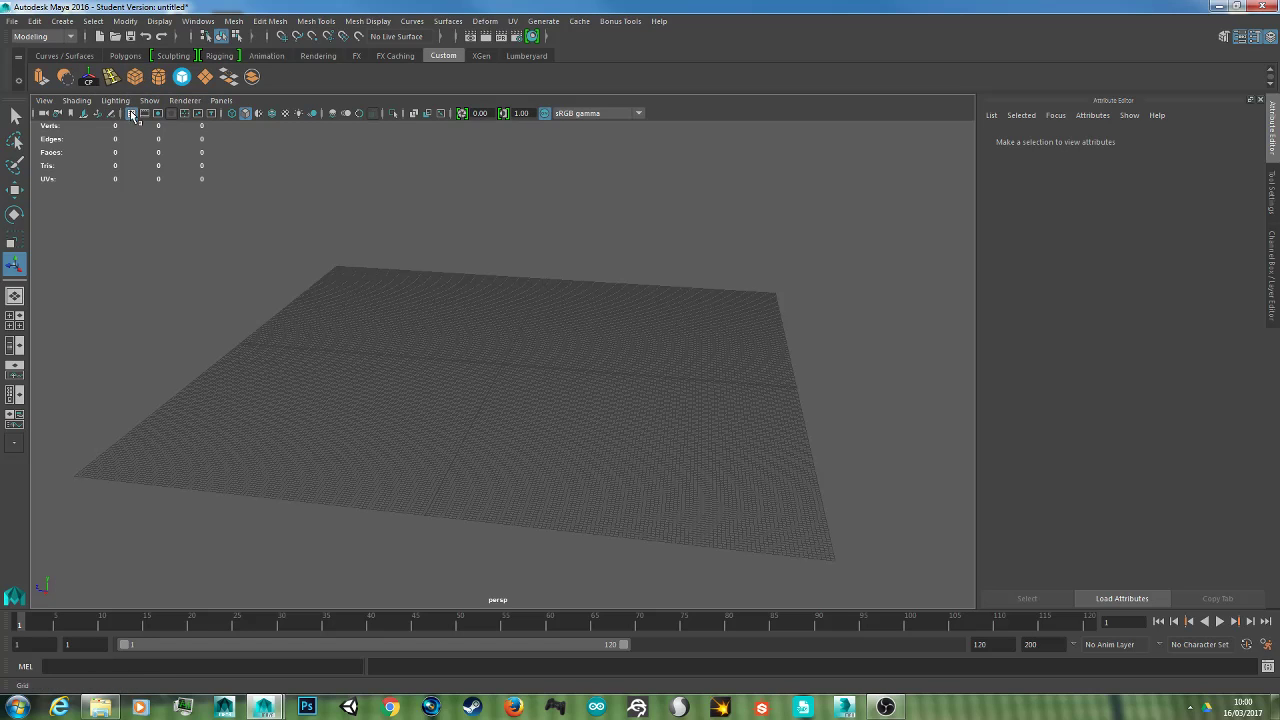
# - Create a polygon cylinder at the grid's center and scale it up uniformly
pyautogui.click(62, 22)
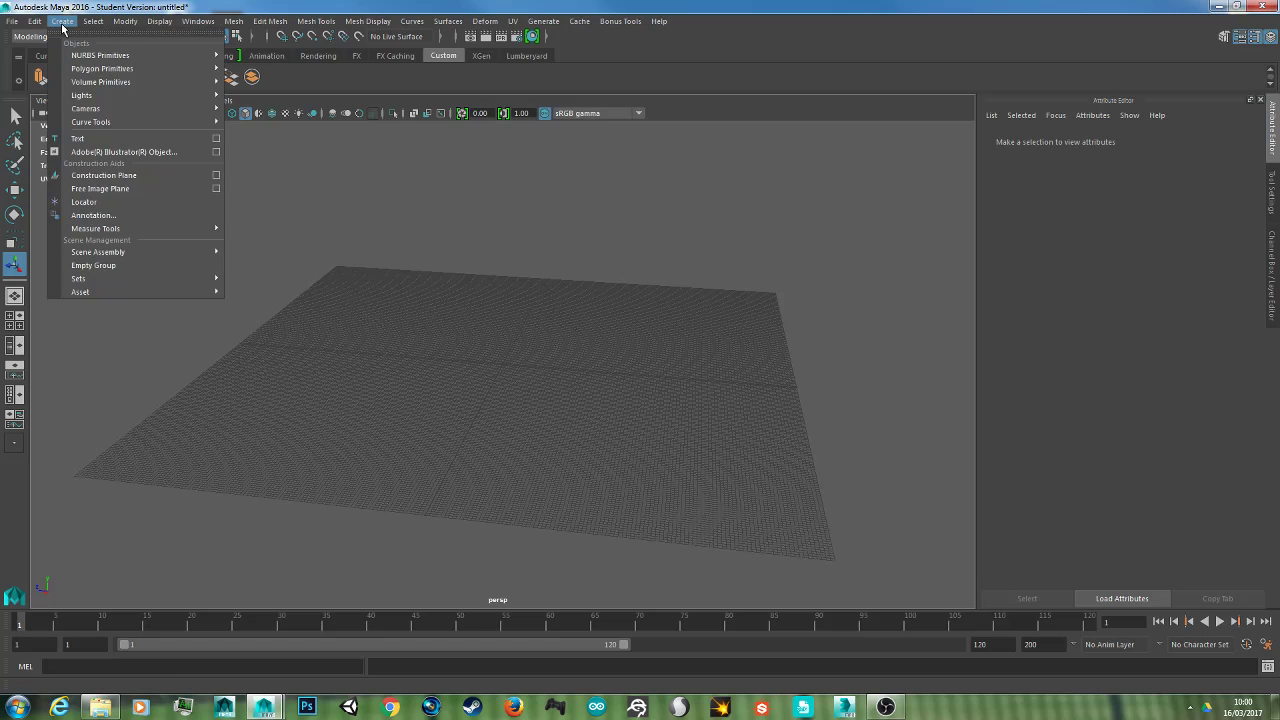
pyautogui.moveTo(120, 68)
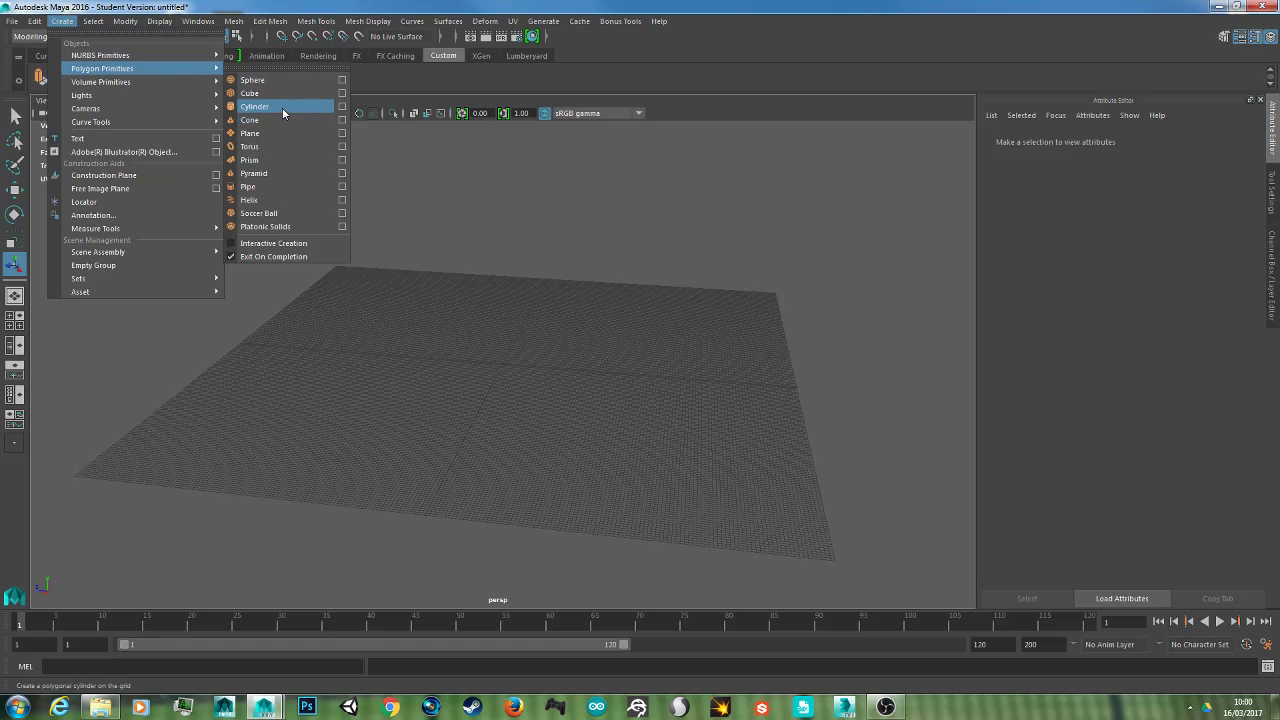
pyautogui.click(283, 106)
pyautogui.press('r')
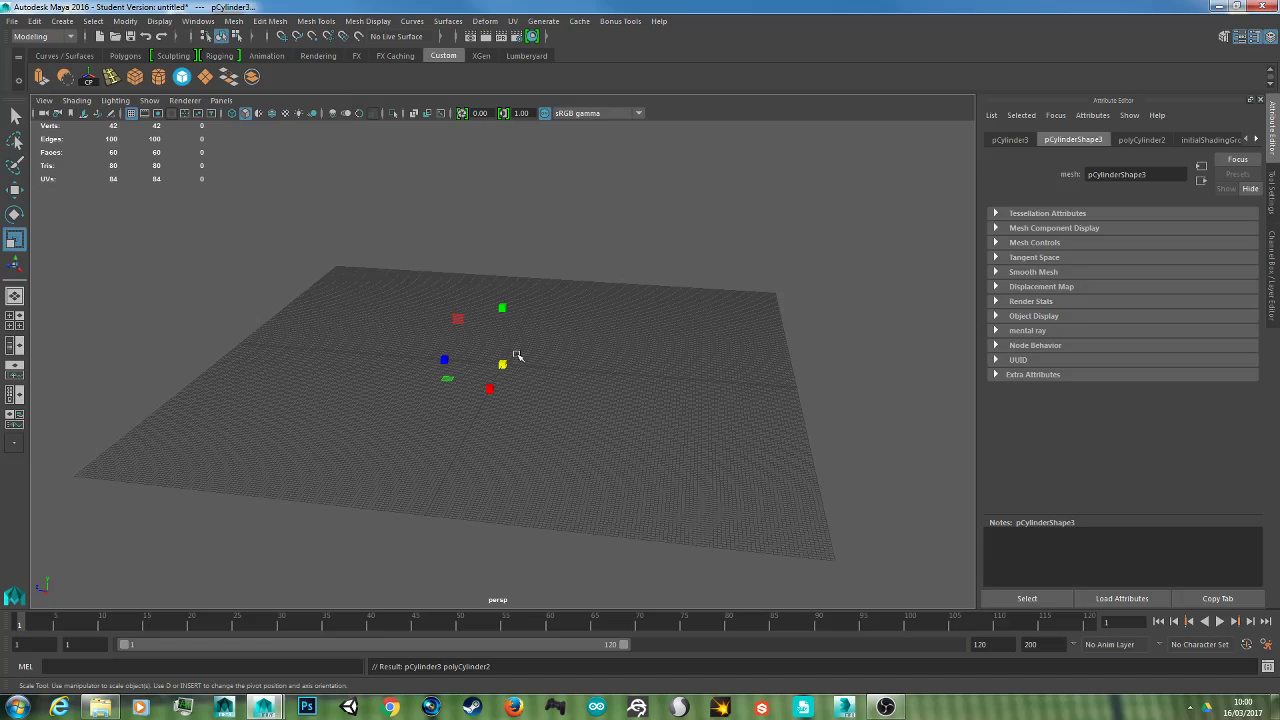
pyautogui.moveTo(502, 363); pyautogui.dragTo(625, 272)
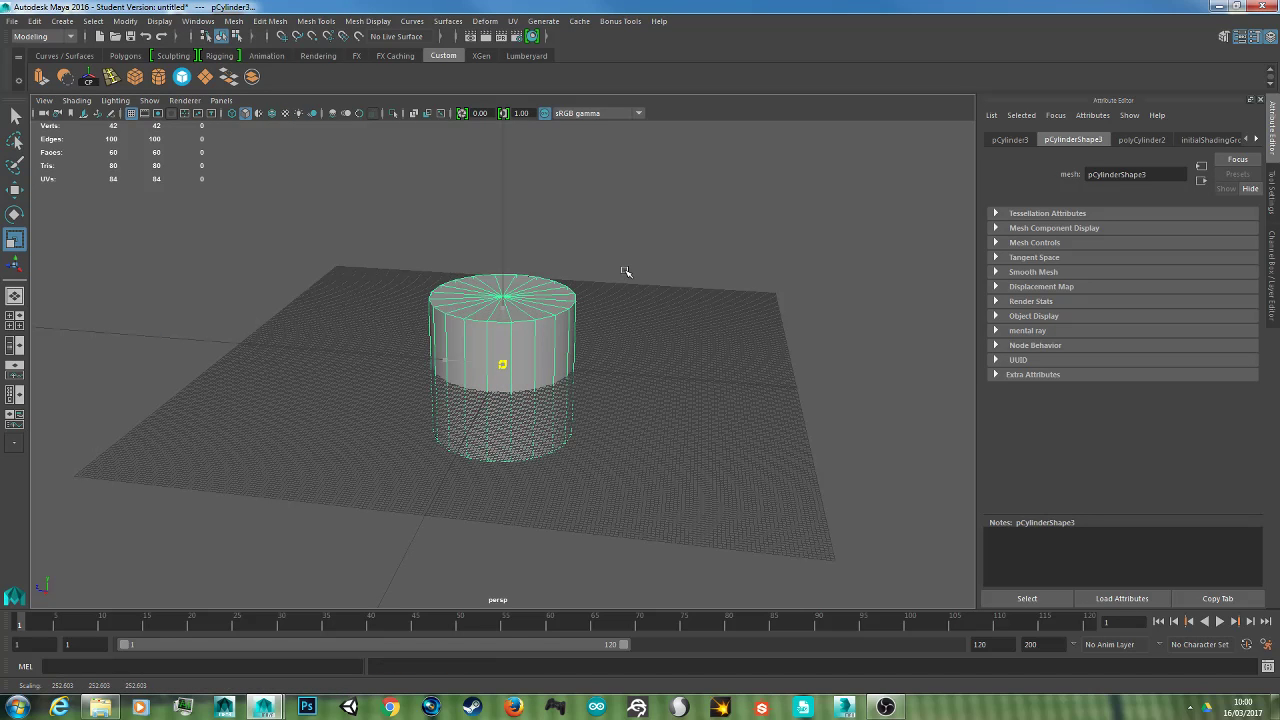
pyautogui.scroll(4, 625, 272)
pyautogui.scroll(-6, 655, 303)
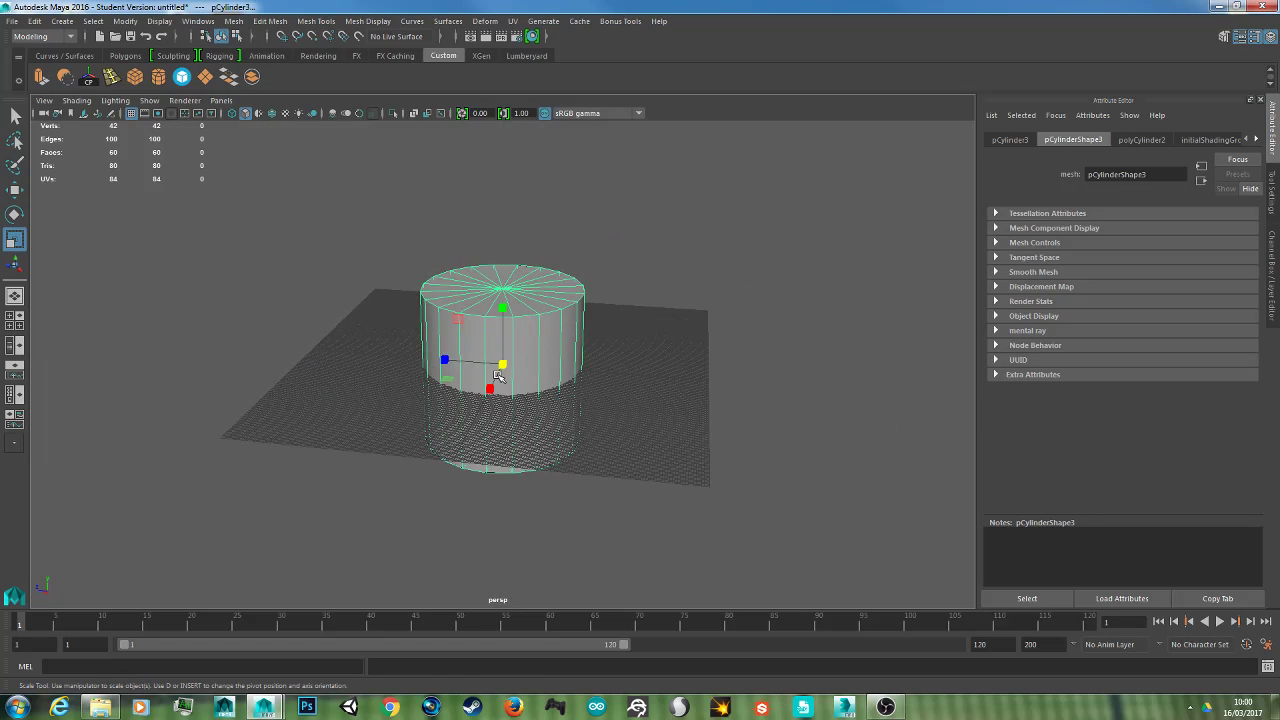
pyautogui.moveTo(498, 376); pyautogui.dragTo(426, 406)
pyautogui.scroll(3, 560, 340)
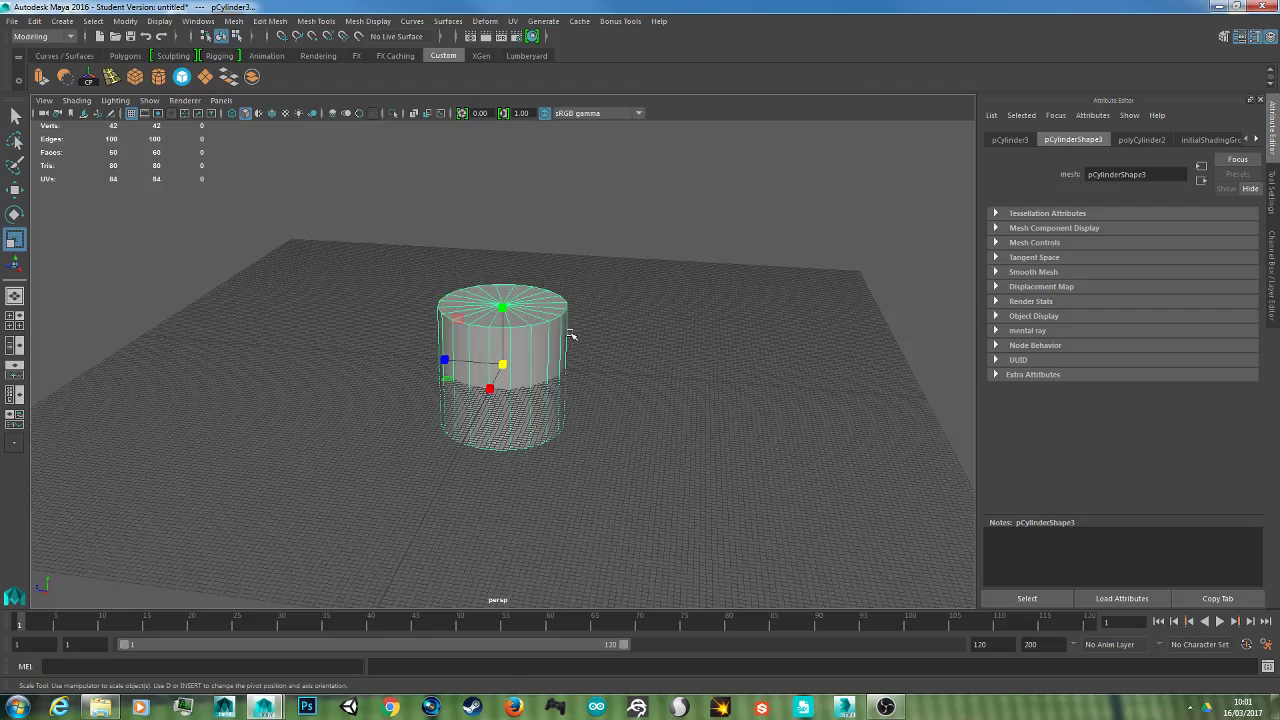
pyautogui.scroll(3, 576, 336)
pyautogui.keyDown('alt'); pyautogui.moveTo(579, 336); pyautogui.dragTo(560, 380, button='middle'); pyautogui.keyUp('alt')
# - Duplicate the cylinder and move the copy straight up, leaving a gap above the original
pyautogui.press('w')
pyautogui.scroll(-3, 579, 325)
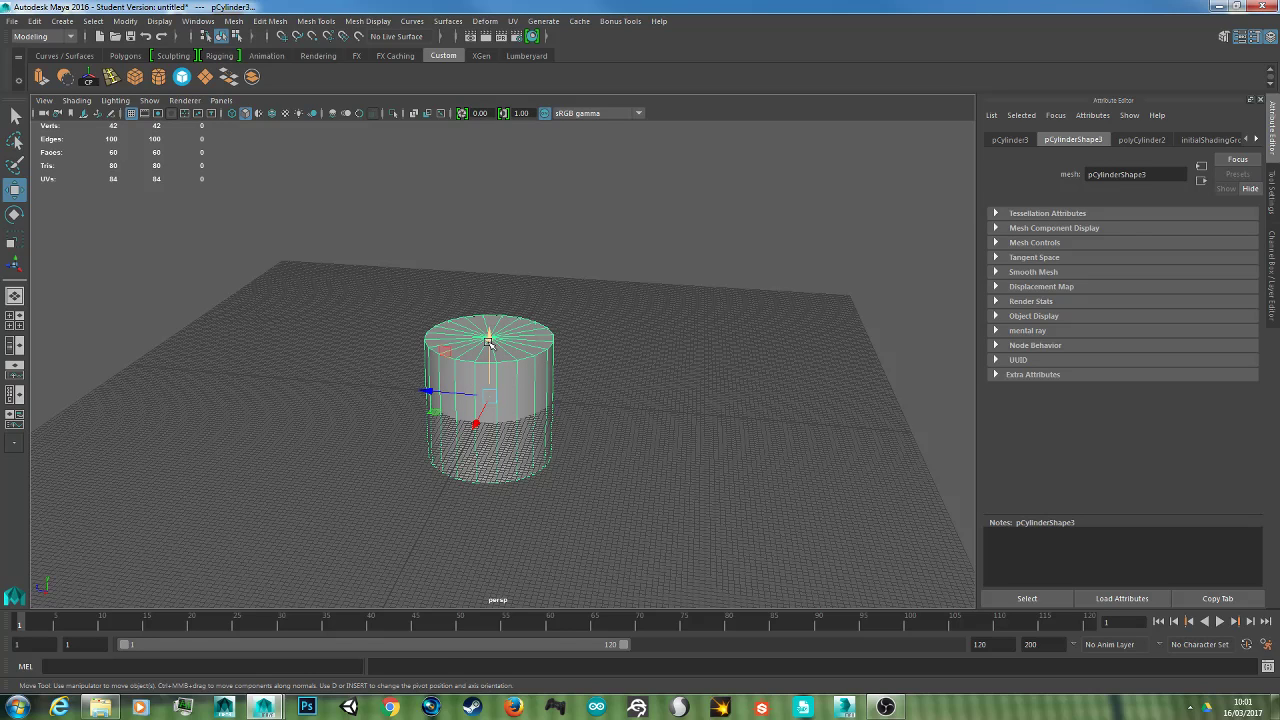
pyautogui.hotkey('ctrl', 'd')
pyautogui.moveTo(488, 343); pyautogui.dragTo(457, 139)
# - Combine the upper and lower cylinders into a single mesh
pyautogui.keyDown('alt'); pyautogui.moveTo(569, 321); pyautogui.dragTo(512, 315); pyautogui.keyUp('alt')
pyautogui.click(525, 358)
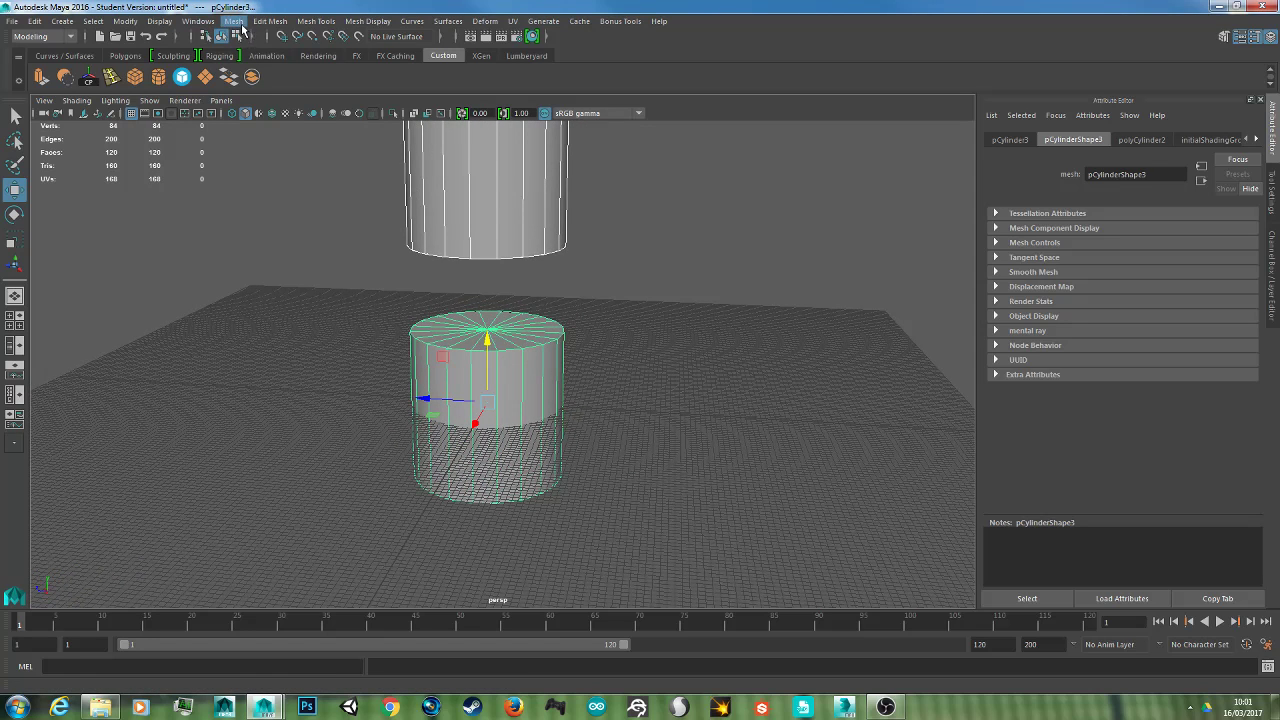
pyautogui.click(234, 22)
pyautogui.click(266, 69)
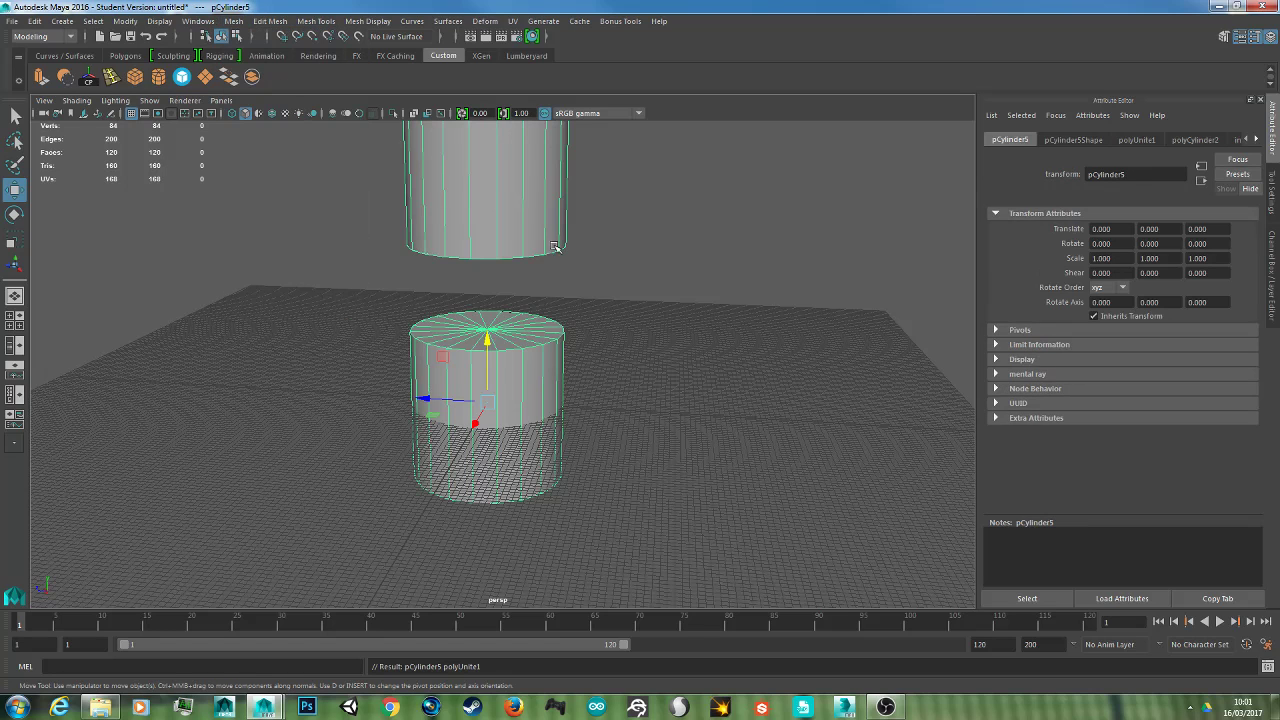
# - Select only the facing cap faces of the combined mesh: the upper cylinder's underside and the lower cylinder's top
pyautogui.click(651, 286)
pyautogui.click(511, 197)
pyautogui.moveTo(486, 165); pyautogui.dragTo(485, 208, button='right')
pyautogui.scroll(-3, 521, 261)
pyautogui.moveTo(520, 262)
pyautogui.keyDown('alt'); pyautogui.mouseDown()
pyautogui.moveTo(546, 240)
pyautogui.moveTo(542, 250)
pyautogui.mouseUp(); pyautogui.keyUp('alt')
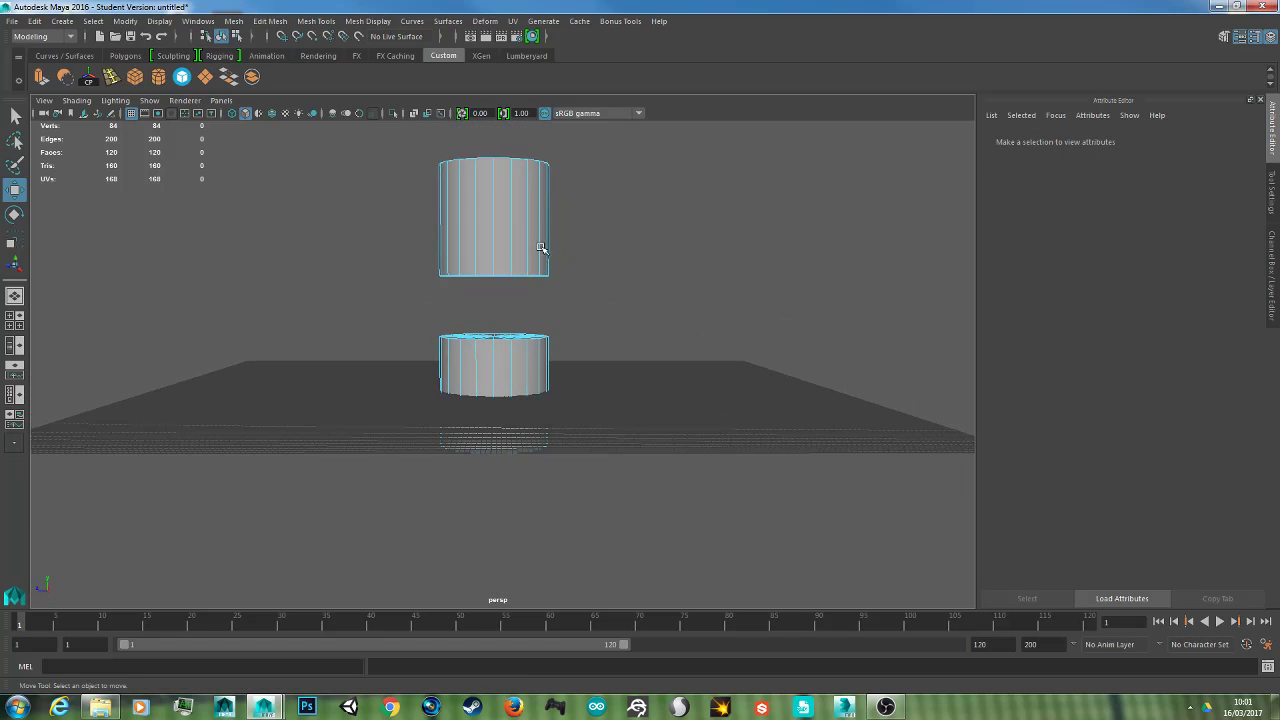
pyautogui.moveTo(633, 245); pyautogui.dragTo(350, 377)
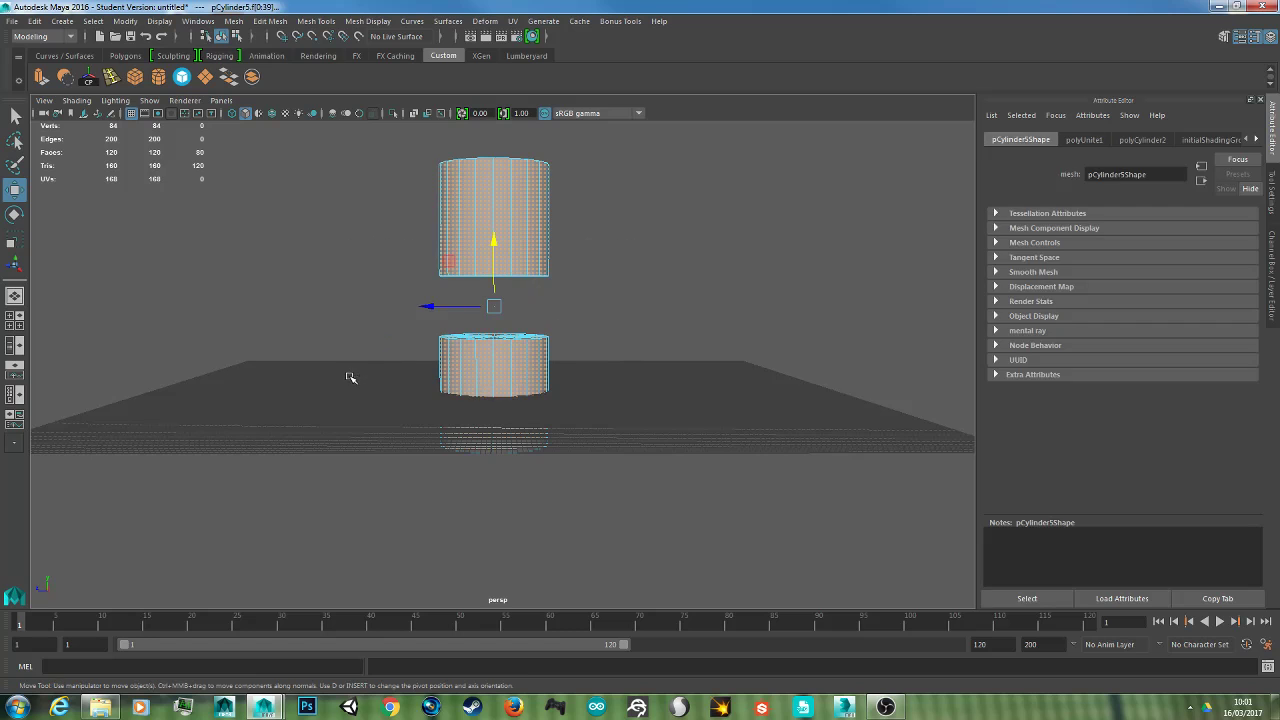
pyautogui.keyDown('ctrl'); pyautogui.moveTo(647, 378); pyautogui.dragTo(276, 555); pyautogui.keyUp('ctrl')
pyautogui.keyDown('ctrl'); pyautogui.moveTo(663, 137); pyautogui.dragTo(289, 230); pyautogui.keyUp('ctrl')
pyautogui.scroll(3, 470, 214)
pyautogui.keyDown('alt'); pyautogui.moveTo(560, 230); pyautogui.dragTo(598, 239); pyautogui.keyUp('alt')
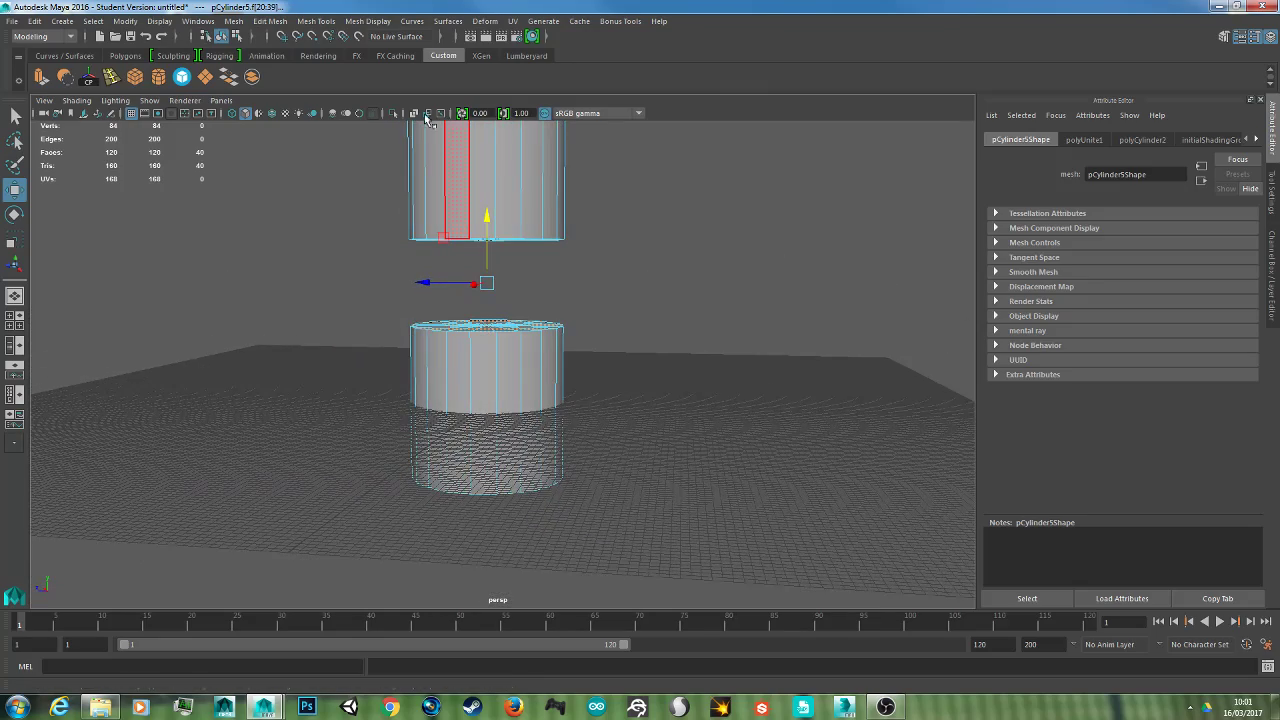
# - Open the Bridge options and reset them to their default settings
pyautogui.click(279, 24)
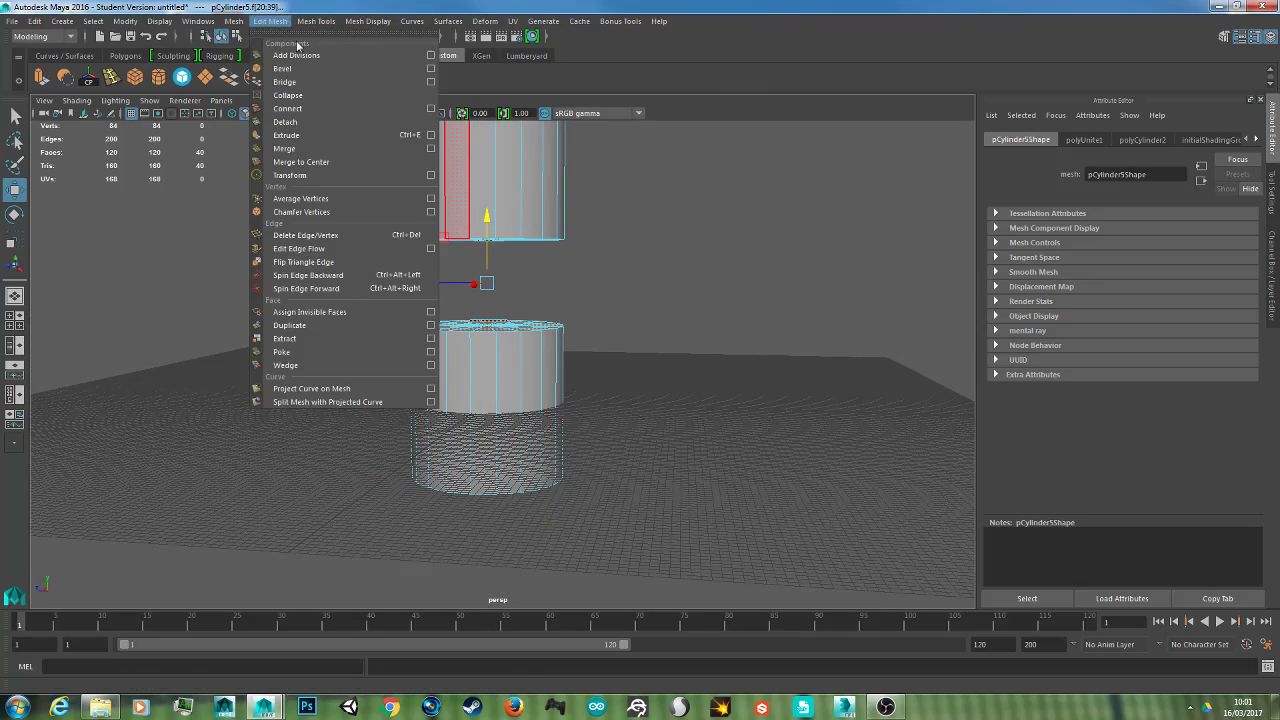
pyautogui.click(431, 82)
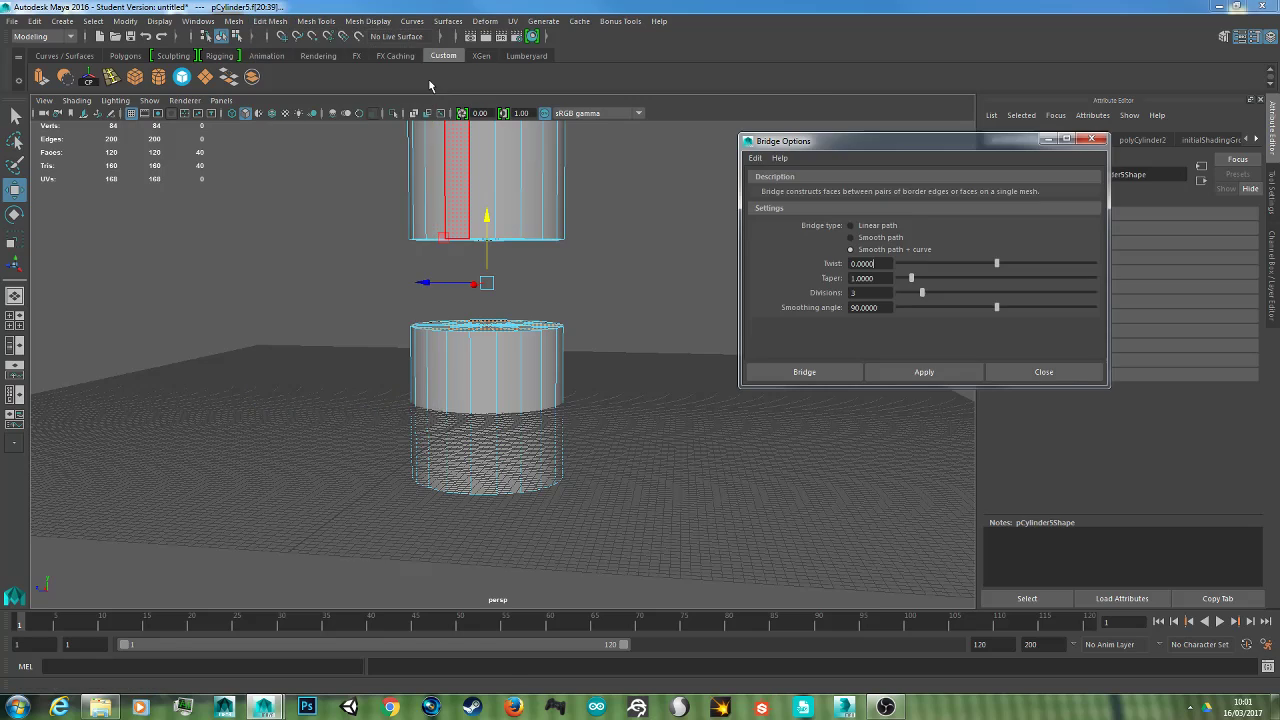
pyautogui.click(757, 159)
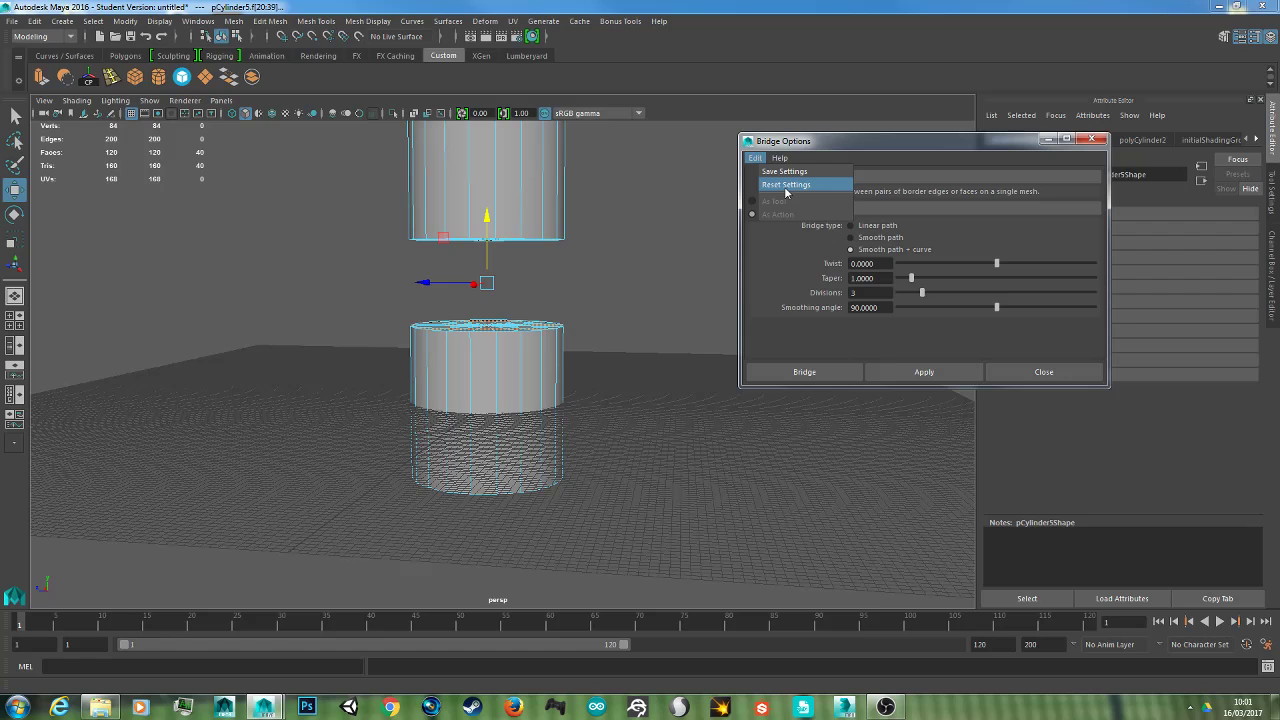
pyautogui.click(786, 185)
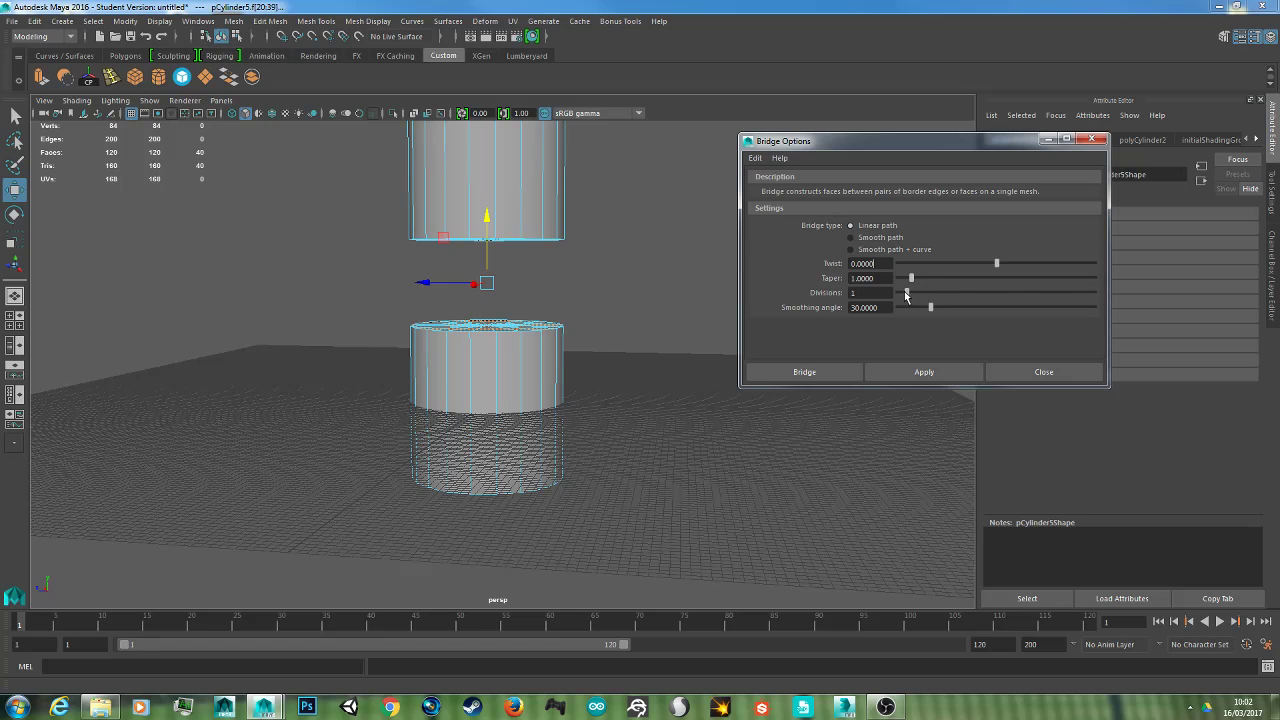
# - Bridge the selected caps along a linear path with 0 divisions, then close the options
pyautogui.moveTo(904, 291); pyautogui.dragTo(900, 293)
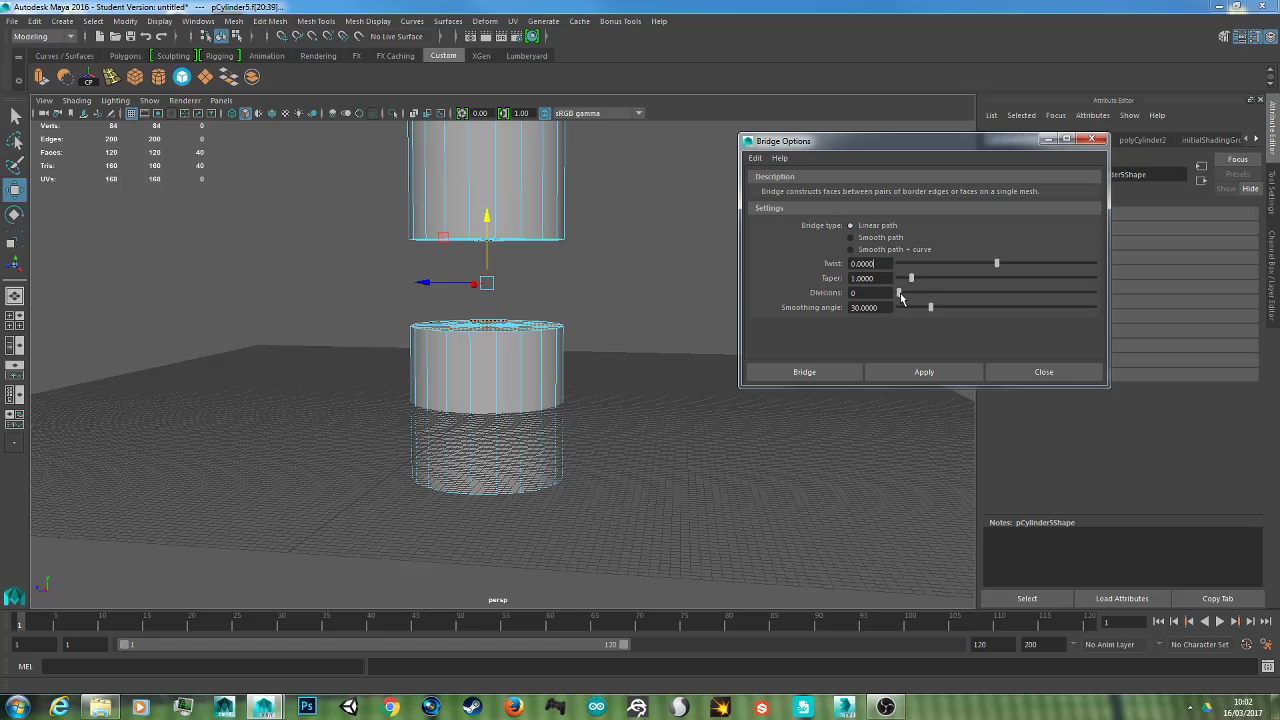
pyautogui.click(912, 372)
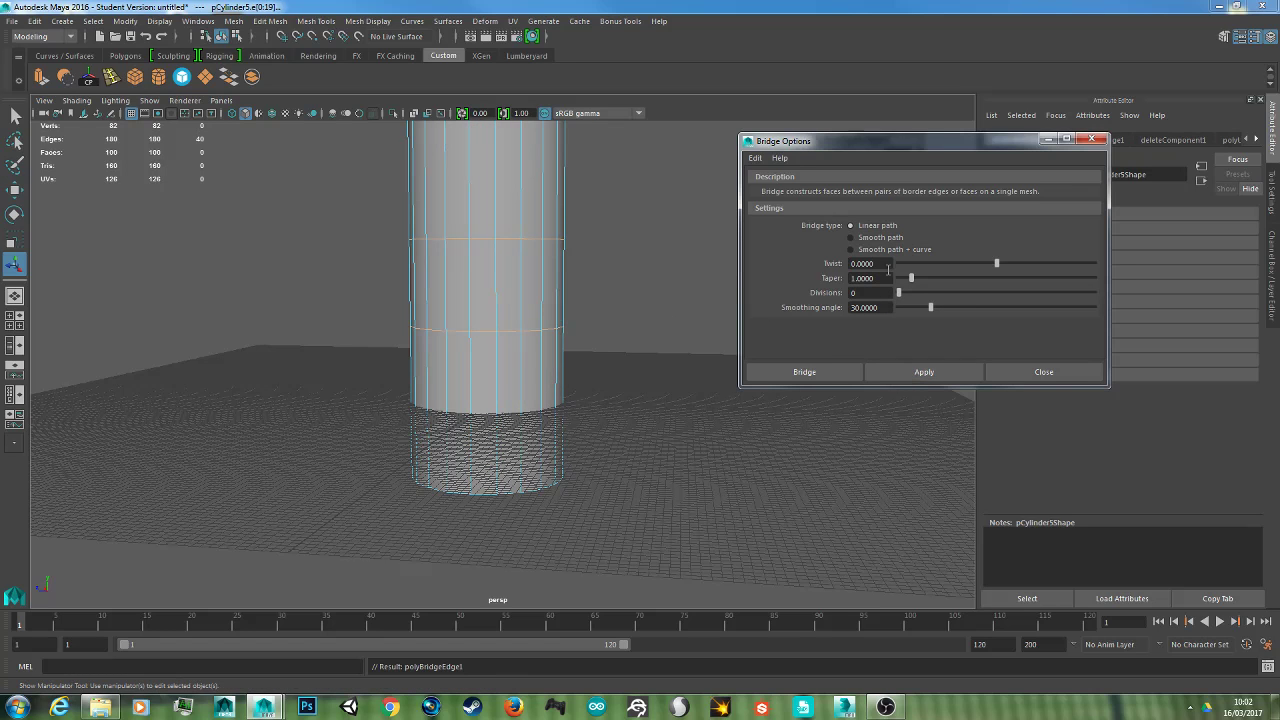
pyautogui.scroll(-2, 554, 332)
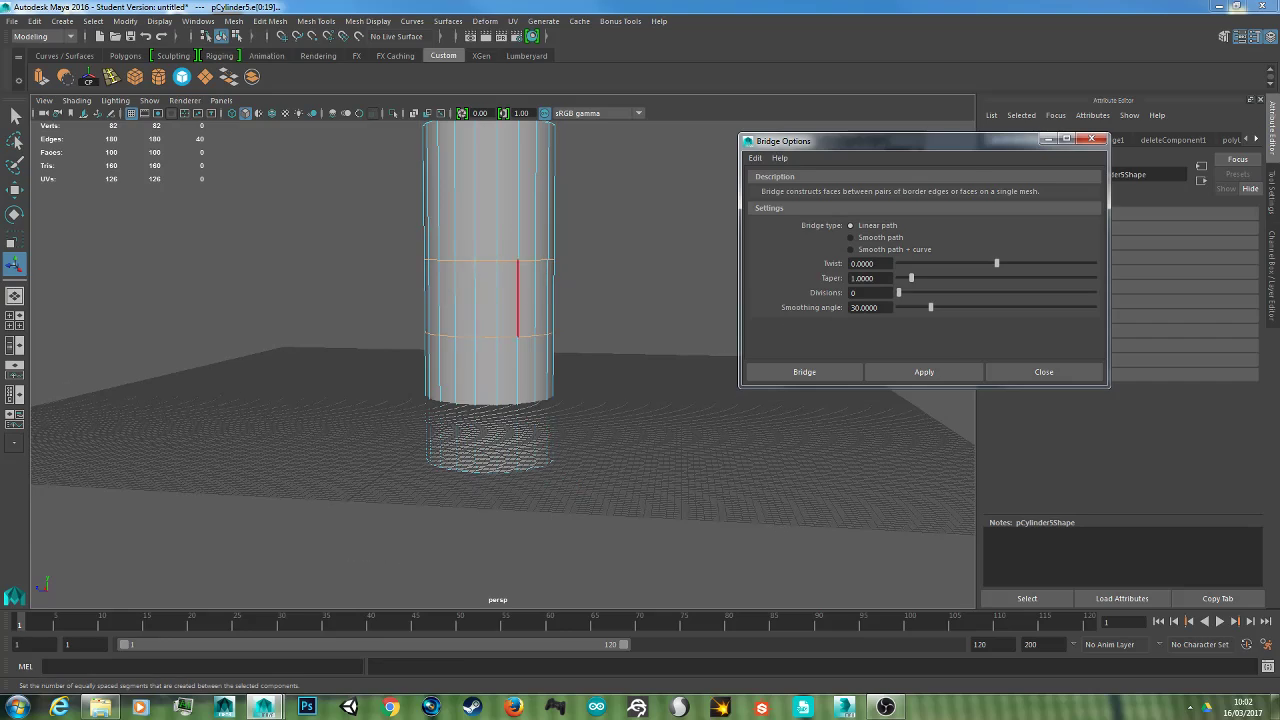
pyautogui.click(1021, 369)
# - Return the bridged column to object mode and move it about 793 units along Z
pyautogui.scroll(2, 625, 308)
pyautogui.keyDown('alt'); pyautogui.moveTo(630, 303); pyautogui.dragTo(602, 316); pyautogui.keyUp('alt')
pyautogui.moveTo(489, 268); pyautogui.dragTo(554, 251, button='right')
pyautogui.scroll(-2, 554, 277)
pyautogui.keyDown('alt'); pyautogui.moveTo(585, 308); pyautogui.dragTo(620, 326); pyautogui.keyUp('alt')
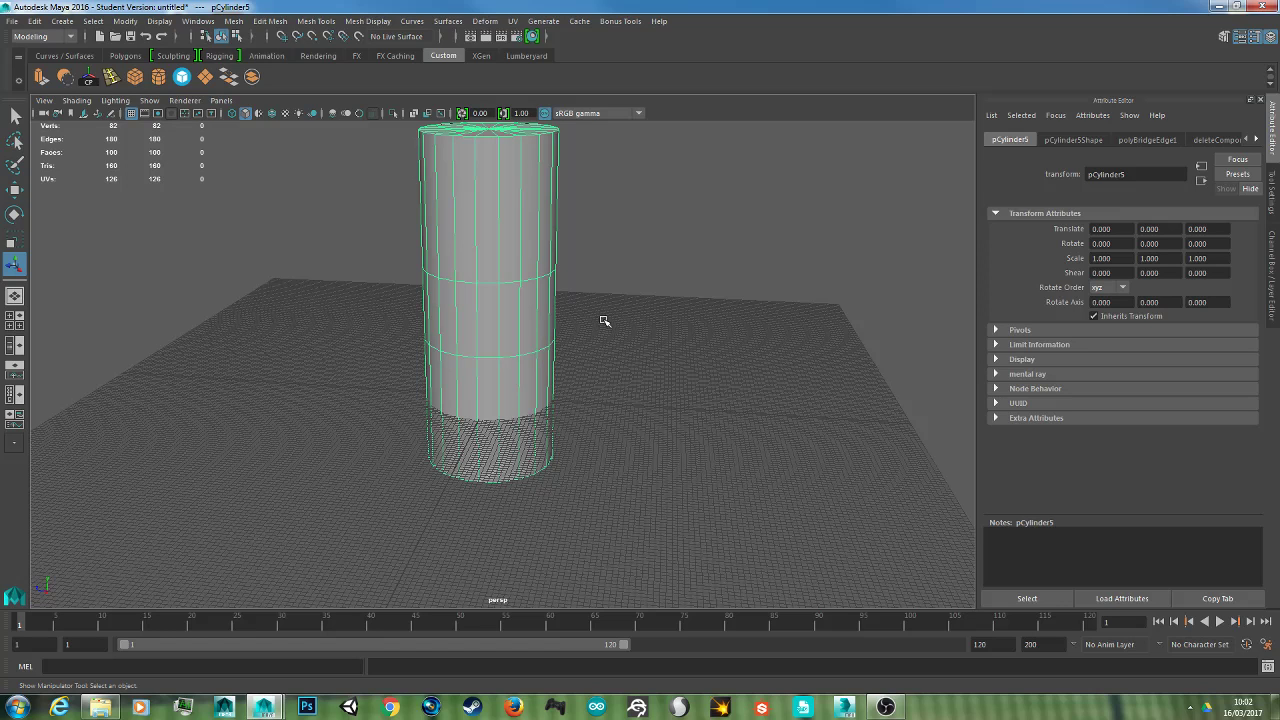
pyautogui.keyDown('alt'); pyautogui.moveTo(612, 330); pyautogui.dragTo(509, 235, button='right'); pyautogui.keyUp('alt')
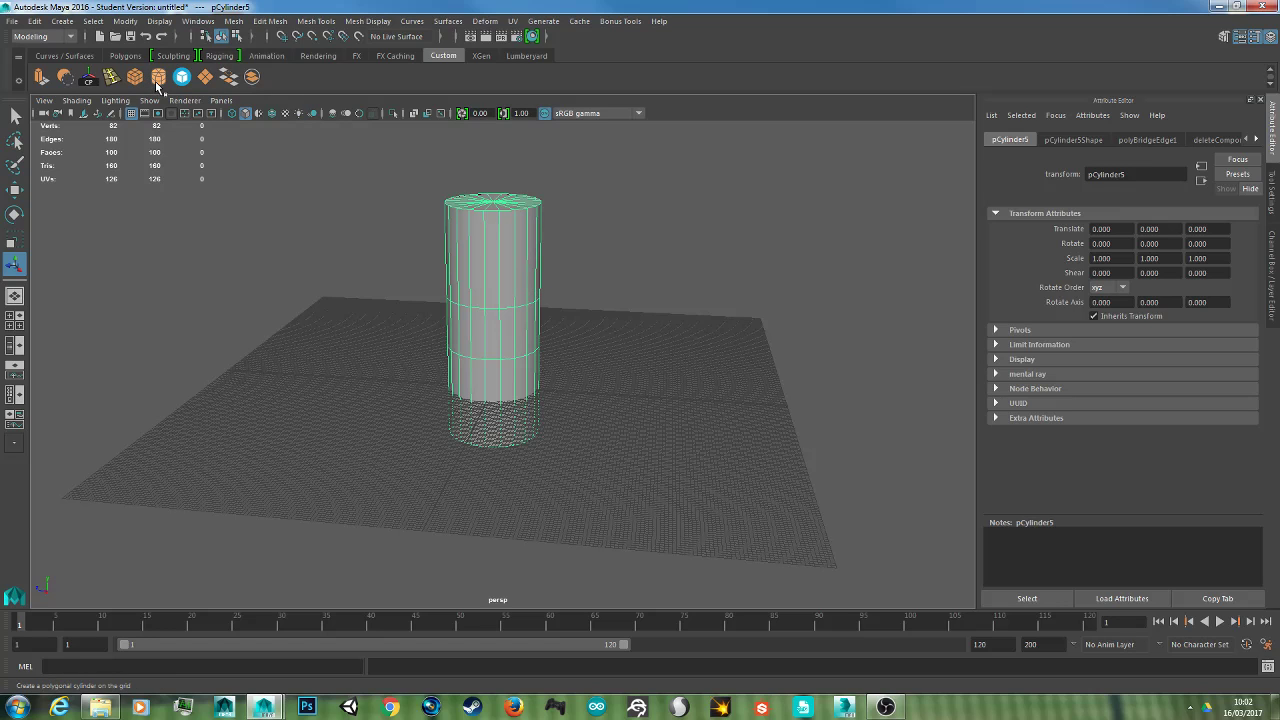
pyautogui.press('w')
pyautogui.moveTo(471, 372); pyautogui.dragTo(148, 168)
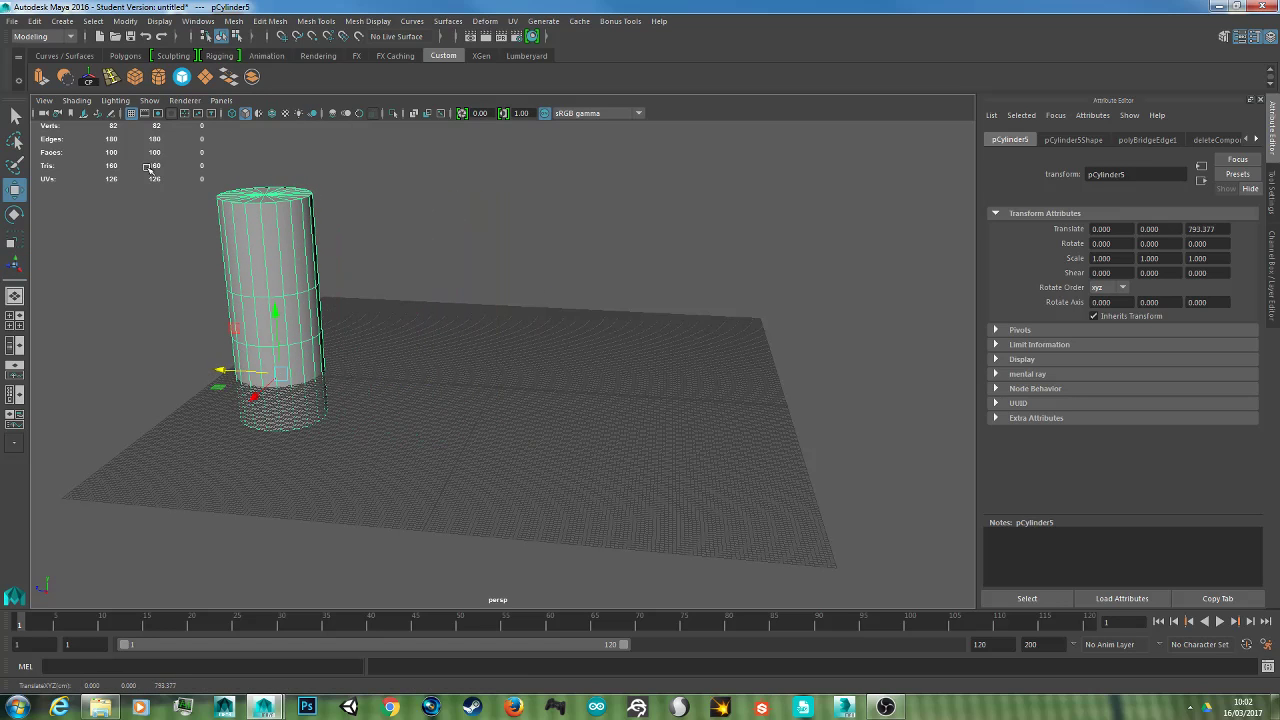
# - Create a second polygon cylinder at the origin, scaled uniformly to about 134 and stretched to about 200.6 in Y
pyautogui.click(158, 82)
pyautogui.press('e')
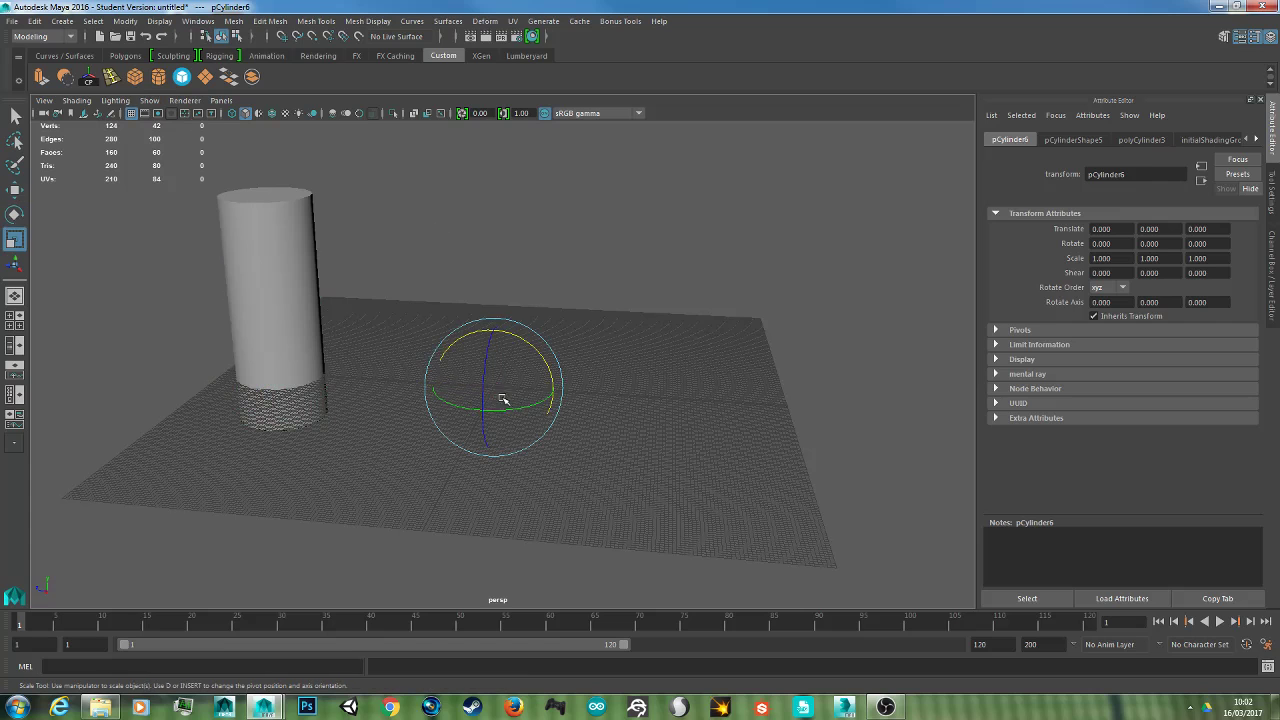
pyautogui.press('r')
pyautogui.moveTo(497, 386); pyautogui.dragTo(590, 283)
pyautogui.moveTo(494, 390); pyautogui.dragTo(467, 390)
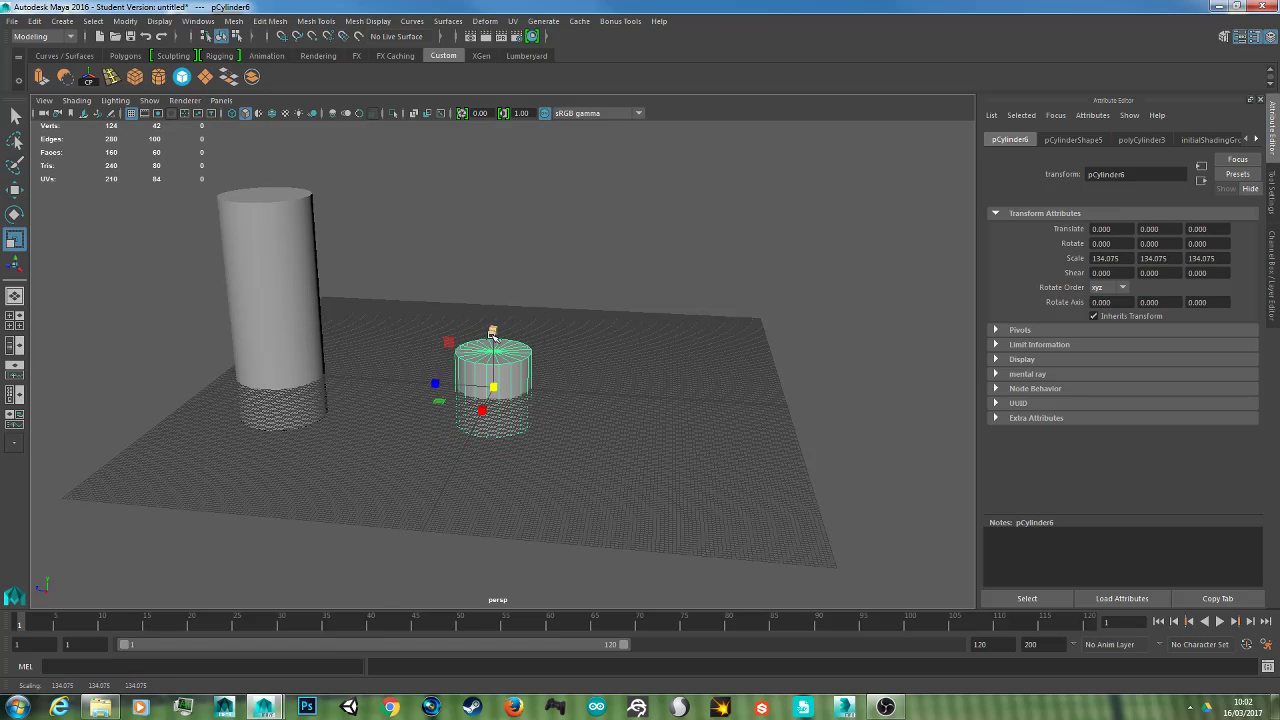
pyautogui.moveTo(493, 331); pyautogui.dragTo(494, 302)
# - Duplicate the new cylinder and raise the copy to about 478.7 in Y
pyautogui.press('w')
pyautogui.keyDown('alt'); pyautogui.moveTo(495, 301); pyautogui.dragTo(529, 339, button='right'); pyautogui.keyUp('alt')
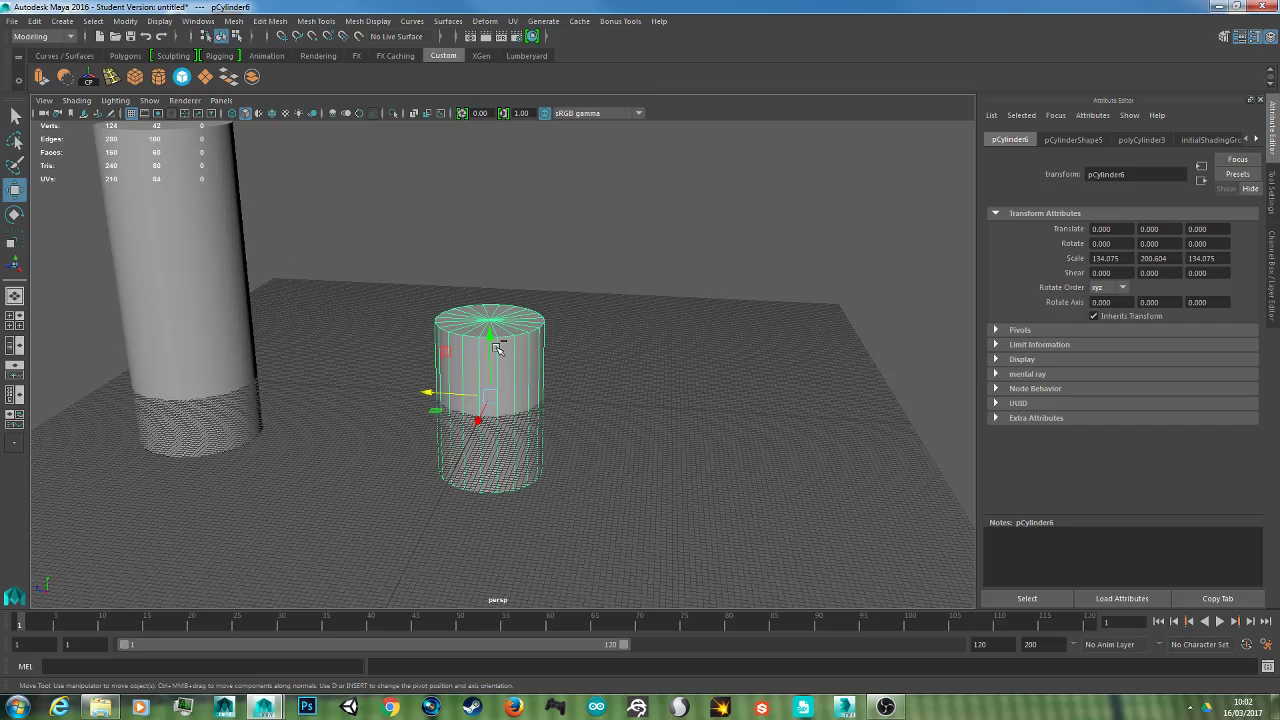
pyautogui.hotkey('ctrl', 'd')
pyautogui.moveTo(492, 345); pyautogui.dragTo(498, 141)
pyautogui.keyDown('alt'); pyautogui.moveTo(498, 141); pyautogui.dragTo(593, 230, button='middle'); pyautogui.keyUp('alt')
# - Activate the Rotate tool on the raised cylinder and examine its tool settings
pyautogui.press('e')
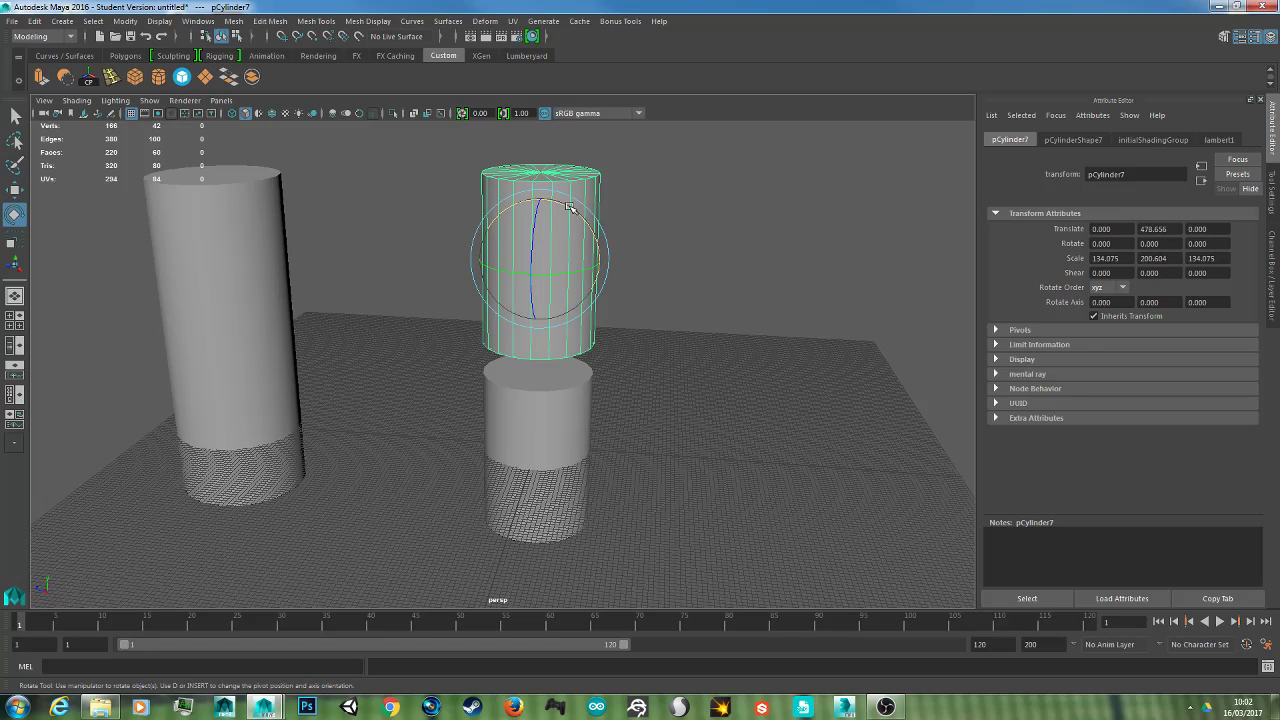
pyautogui.moveTo(568, 207)
pyautogui.mouseDown()
pyautogui.moveTo(616, 270)
pyautogui.moveTo(585, 203)
pyautogui.mouseUp()
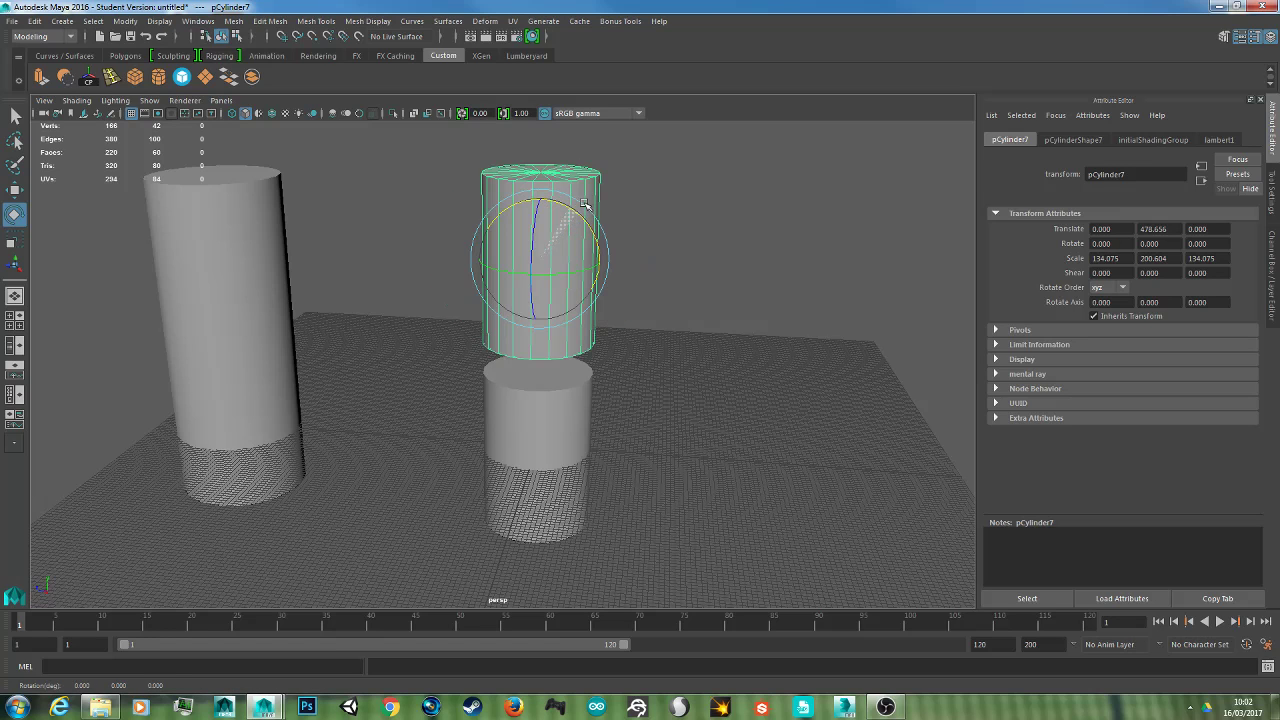
pyautogui.click(1275, 188)
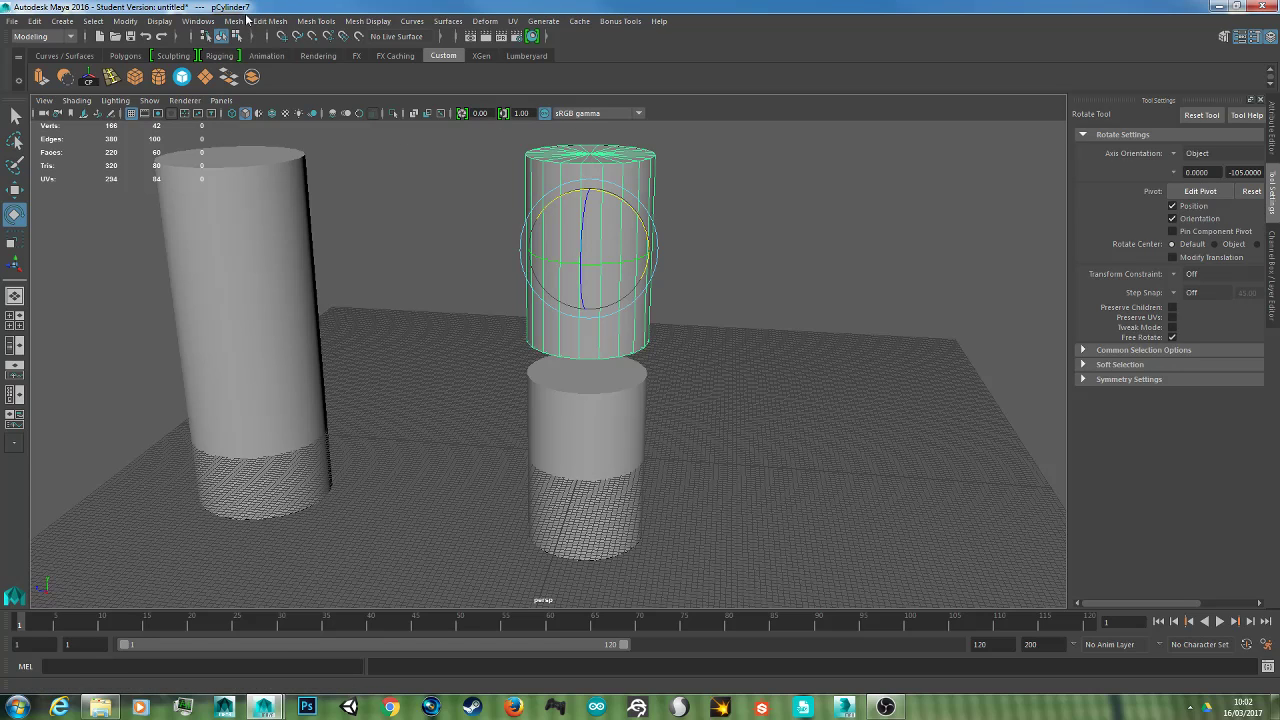
pyautogui.click(202, 27)
pyautogui.moveTo(264, 110)
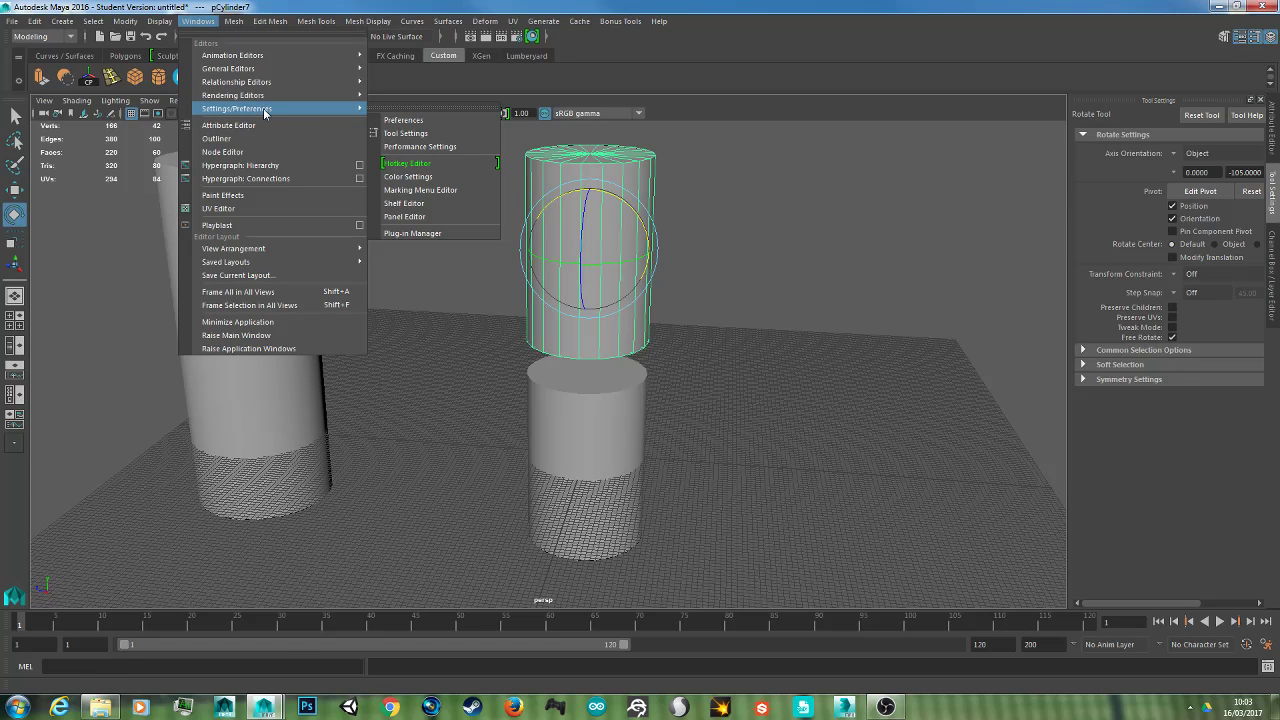
pyautogui.click(442, 135)
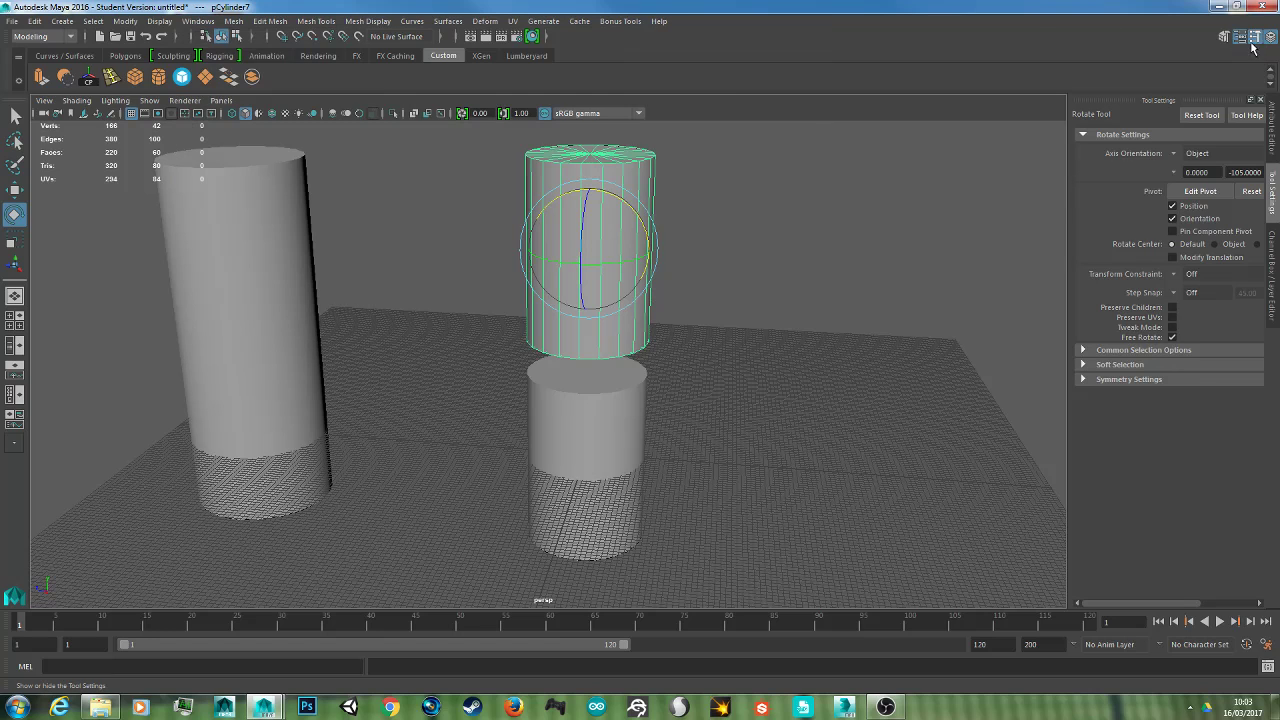
# - Rotate the raised cylinder -90° around X and move it to about 340.5 in Y and -331.6 in Z
pyautogui.click(1275, 258)
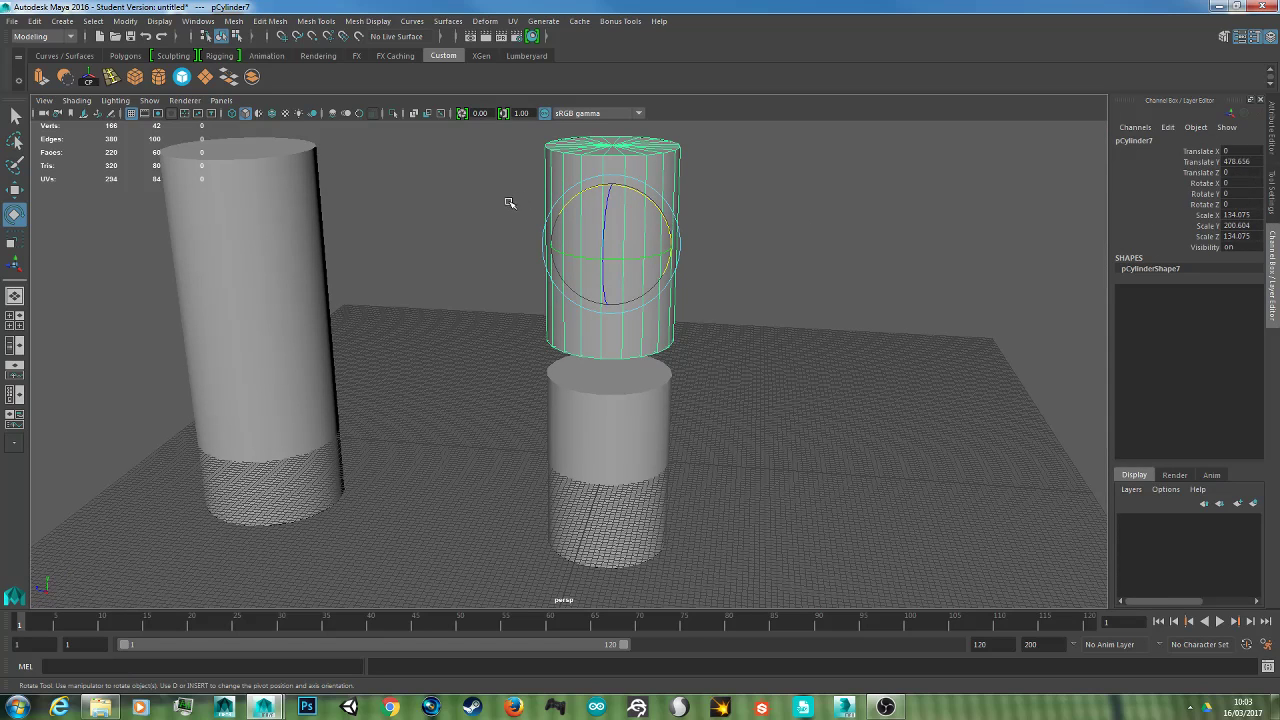
pyautogui.moveTo(640, 198); pyautogui.dragTo(709, 272)
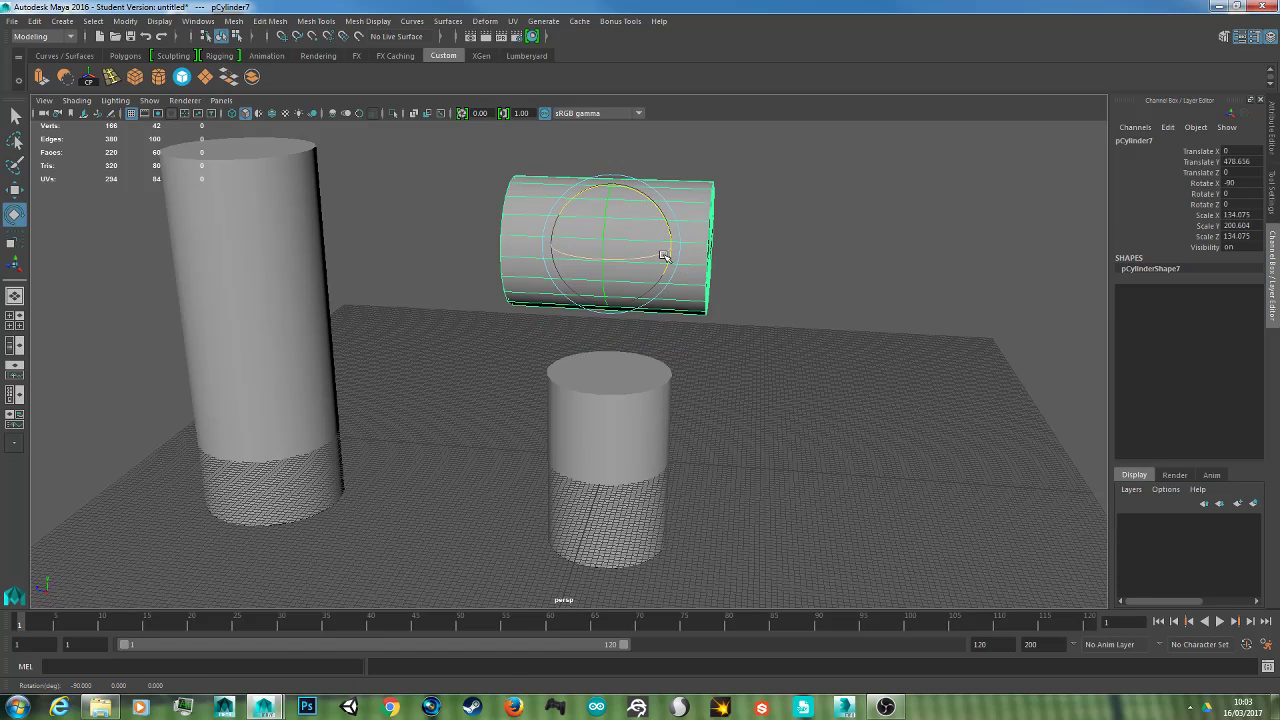
pyautogui.press('w')
pyautogui.moveTo(552, 242); pyautogui.dragTo(815, 254)
pyautogui.scroll(2, 731, 297)
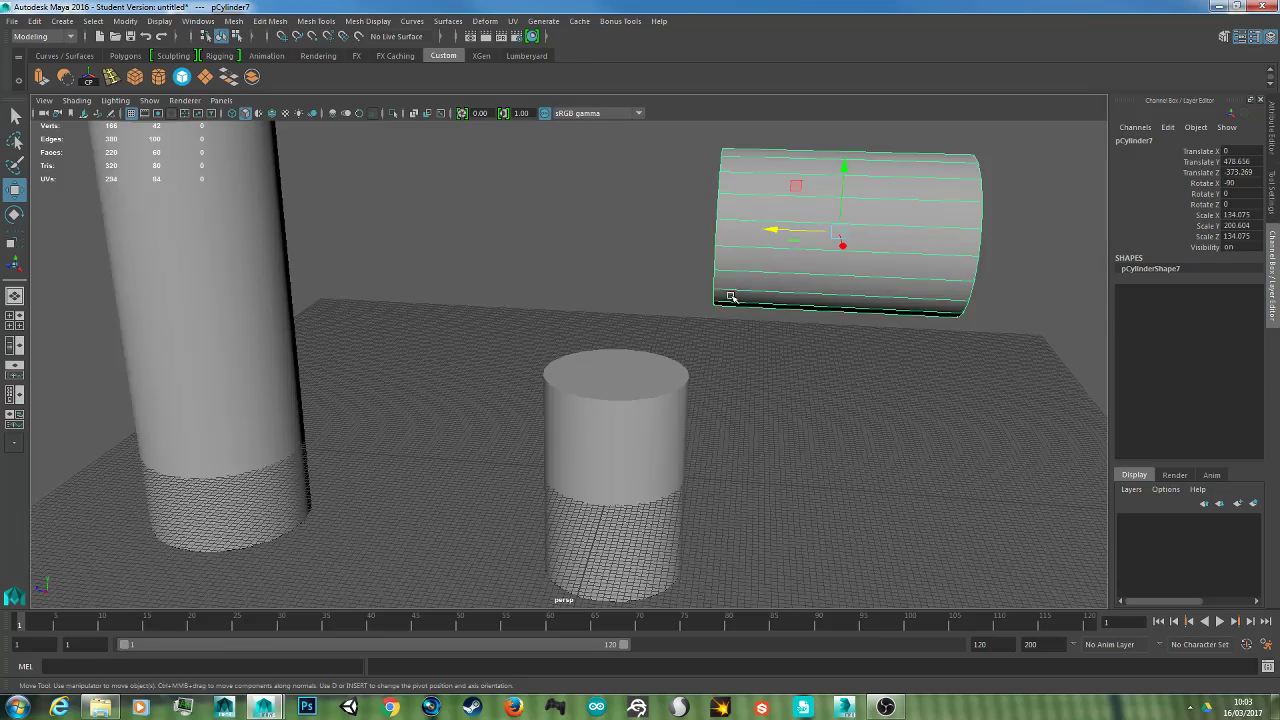
pyautogui.moveTo(771, 154); pyautogui.dragTo(741, 341)
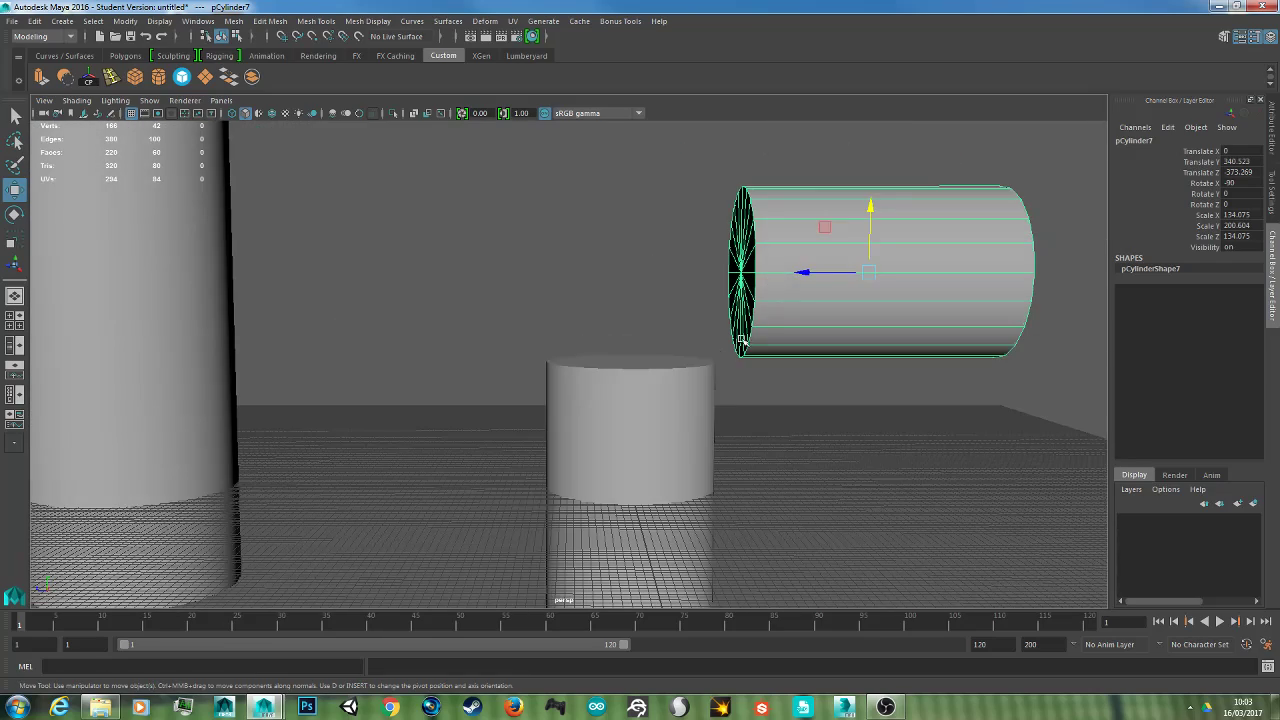
pyautogui.moveTo(795, 267); pyautogui.dragTo(776, 278)
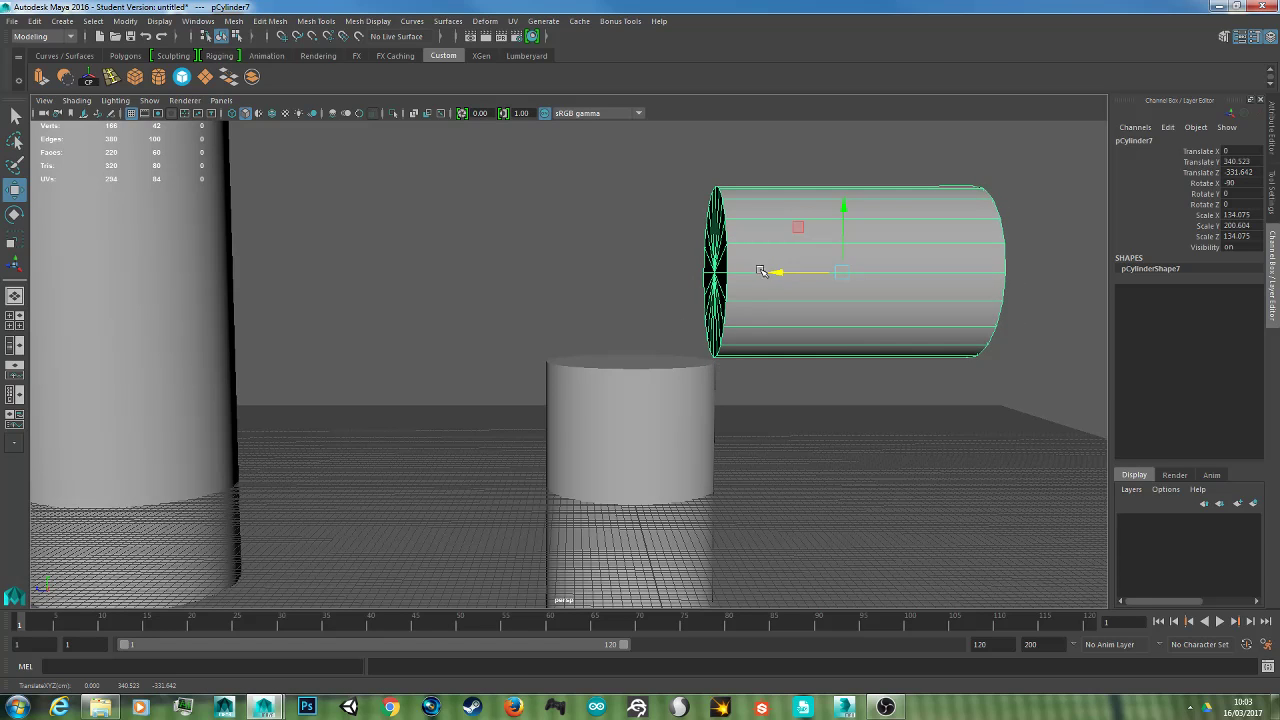
# - Move the horizontal cylinder away from the upright one, to about 369.2 in Y and -391.8 in Z
pyautogui.moveTo(776, 273); pyautogui.dragTo(818, 273)
pyautogui.moveTo(881, 198); pyautogui.dragTo(883, 189)
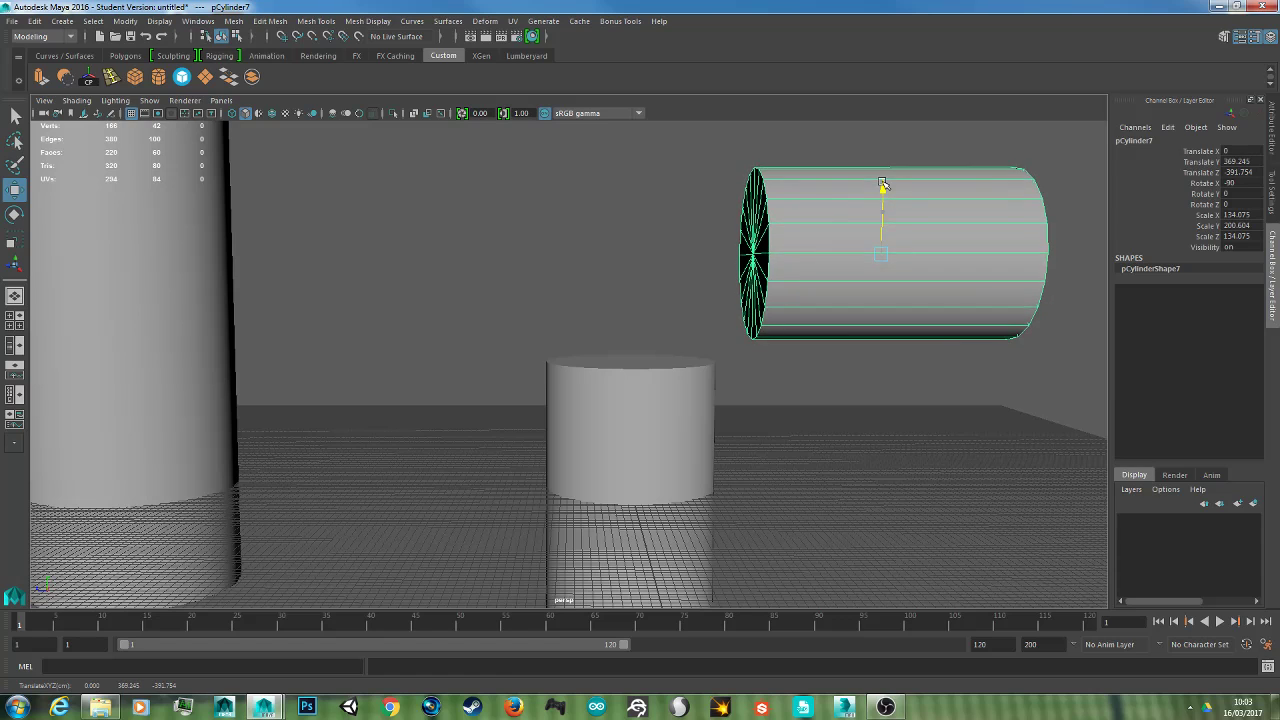
pyautogui.scroll(-3, 828, 284)
pyautogui.keyDown('alt'); pyautogui.moveTo(828, 284); pyautogui.dragTo(703, 372); pyautogui.keyUp('alt')
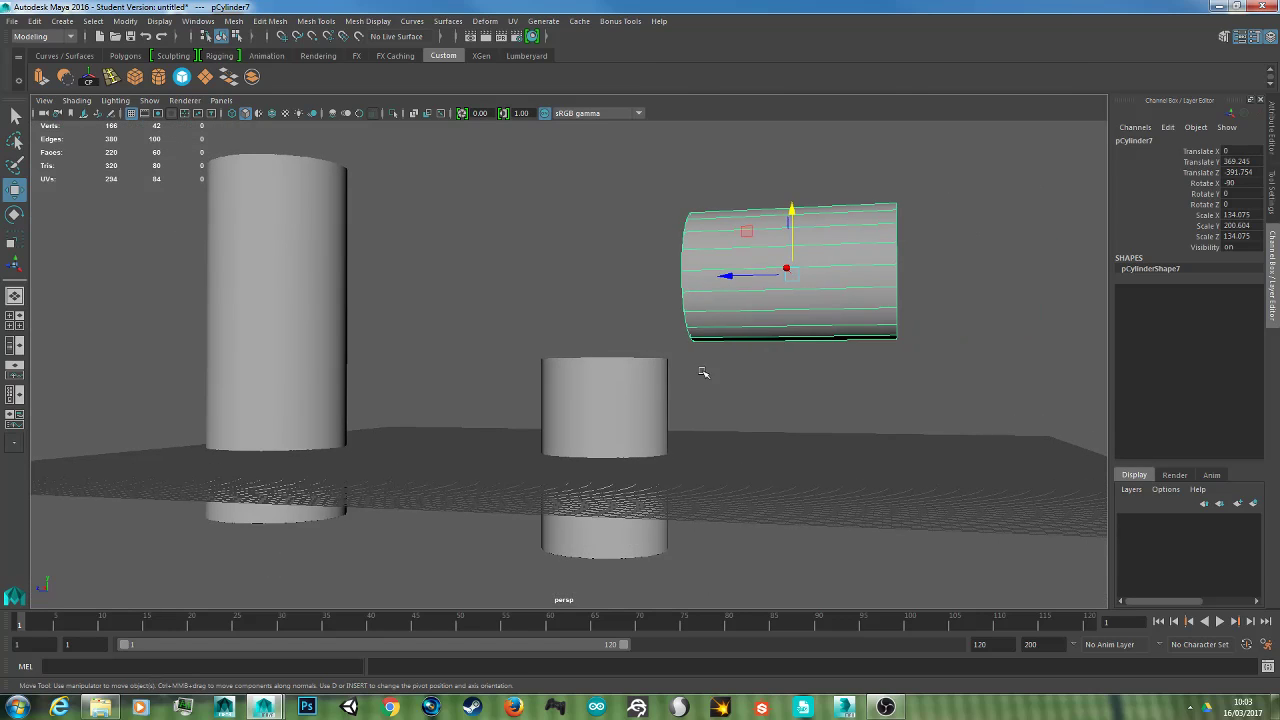
# - Add the short upright cylinder to the selection and combine it with the horizontal cylinder into one mesh
pyautogui.click(619, 413)
pyautogui.keyDown('alt'); pyautogui.moveTo(619, 413); pyautogui.dragTo(746, 395); pyautogui.keyUp('alt')
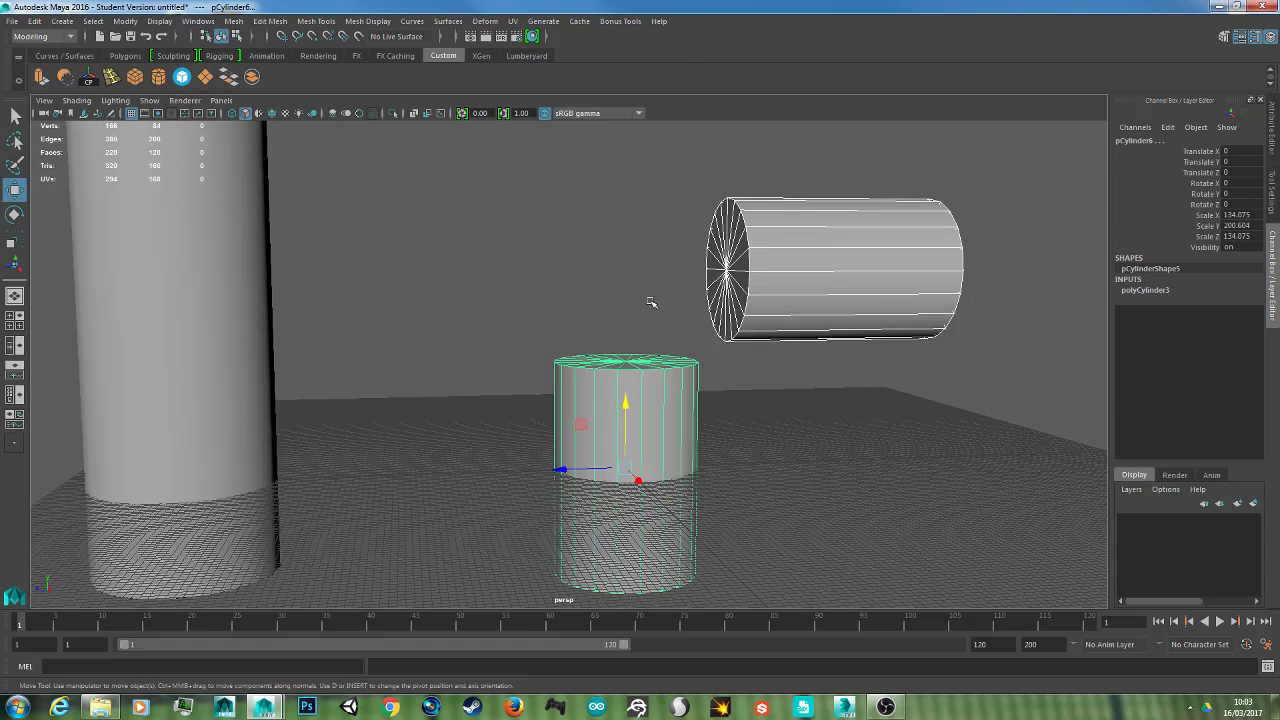
pyautogui.click(235, 20)
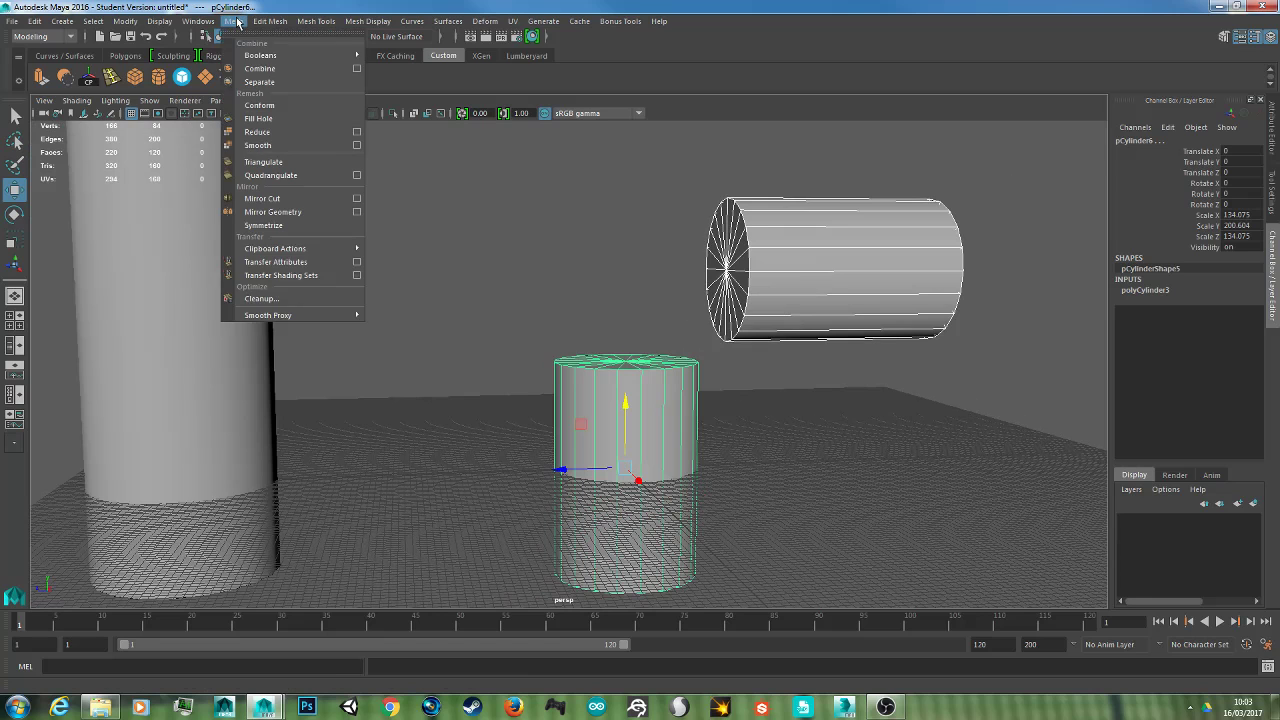
pyautogui.click(270, 68)
# - Select only the facing end-cap faces of the upright and horizontal cylinders on the combined mesh
pyautogui.keyDown('alt'); pyautogui.moveTo(486, 229); pyautogui.dragTo(738, 273); pyautogui.keyUp('alt')
pyautogui.moveTo(735, 271); pyautogui.dragTo(728, 303, button='right')
pyautogui.moveTo(745, 164); pyautogui.dragTo(452, 416)
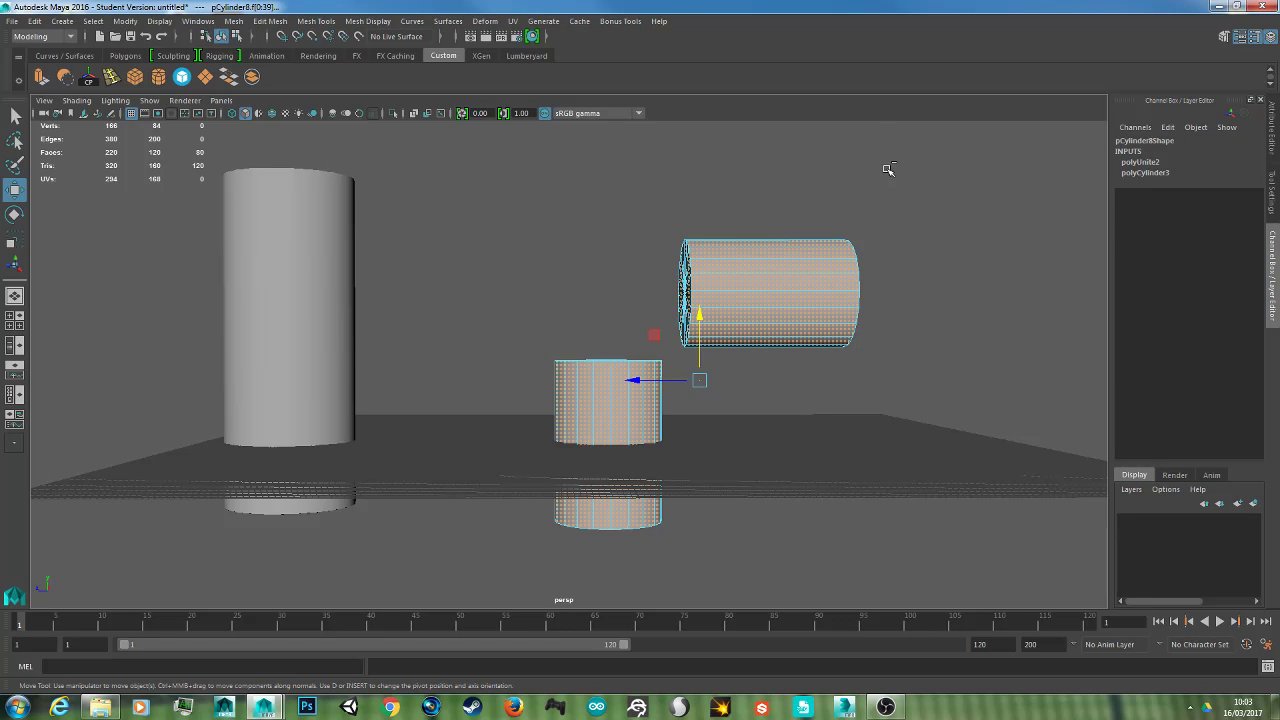
pyautogui.keyDown('ctrl'); pyautogui.moveTo(887, 168); pyautogui.dragTo(466, 632); pyautogui.keyUp('ctrl')
pyautogui.keyDown('alt'); pyautogui.moveTo(694, 471); pyautogui.dragTo(769, 471); pyautogui.keyUp('alt')
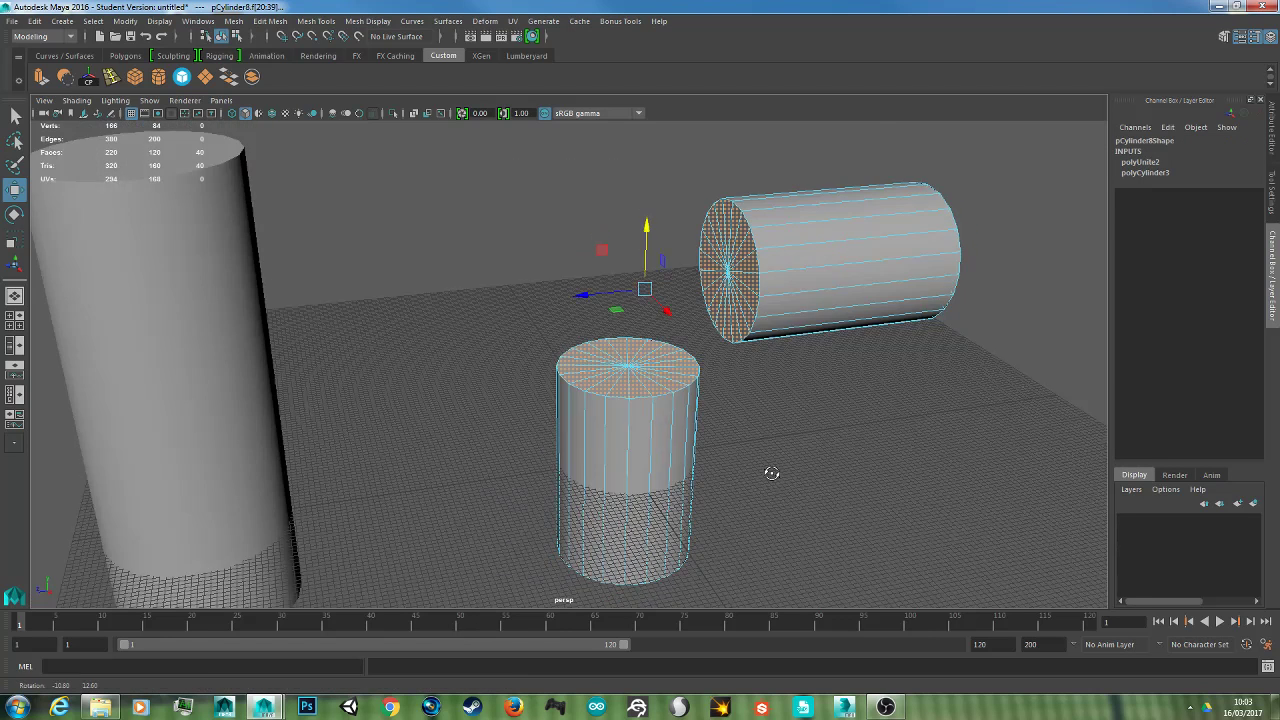
# - Configure the Bridge options with the Smooth path + curve type, 5 divisions and a smoothing angle of 90
pyautogui.click(270, 21)
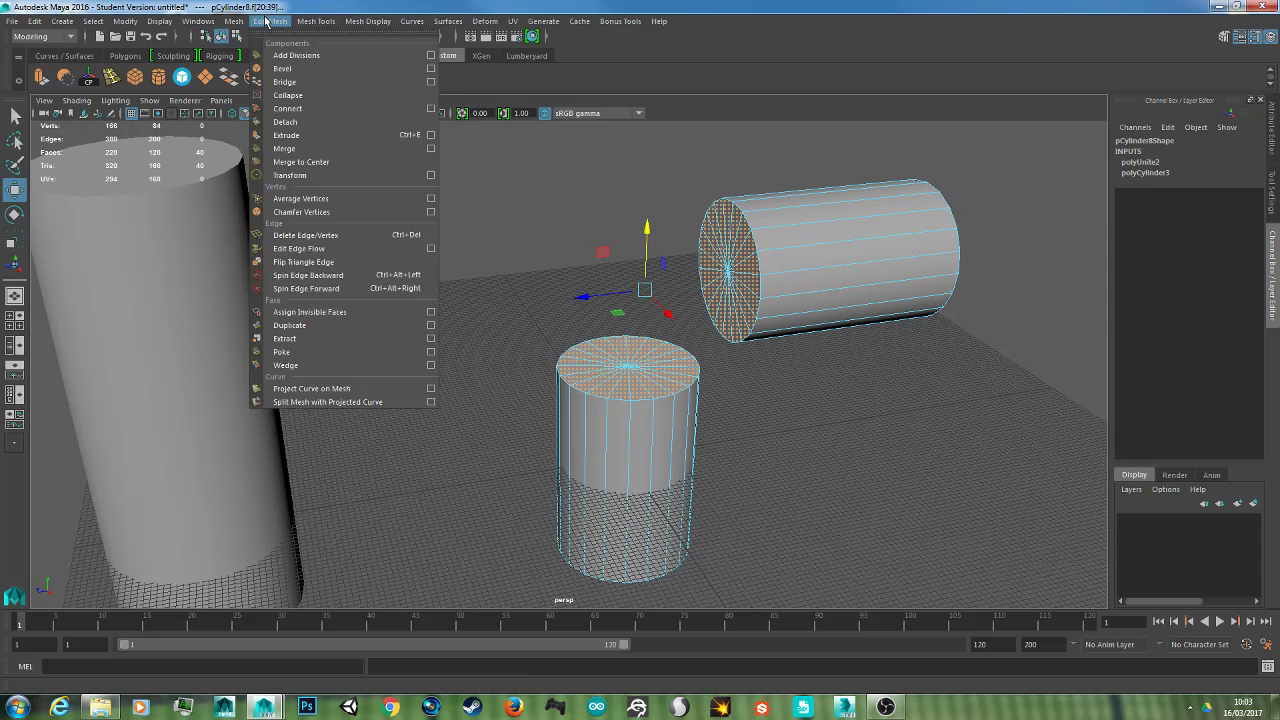
pyautogui.click(431, 82)
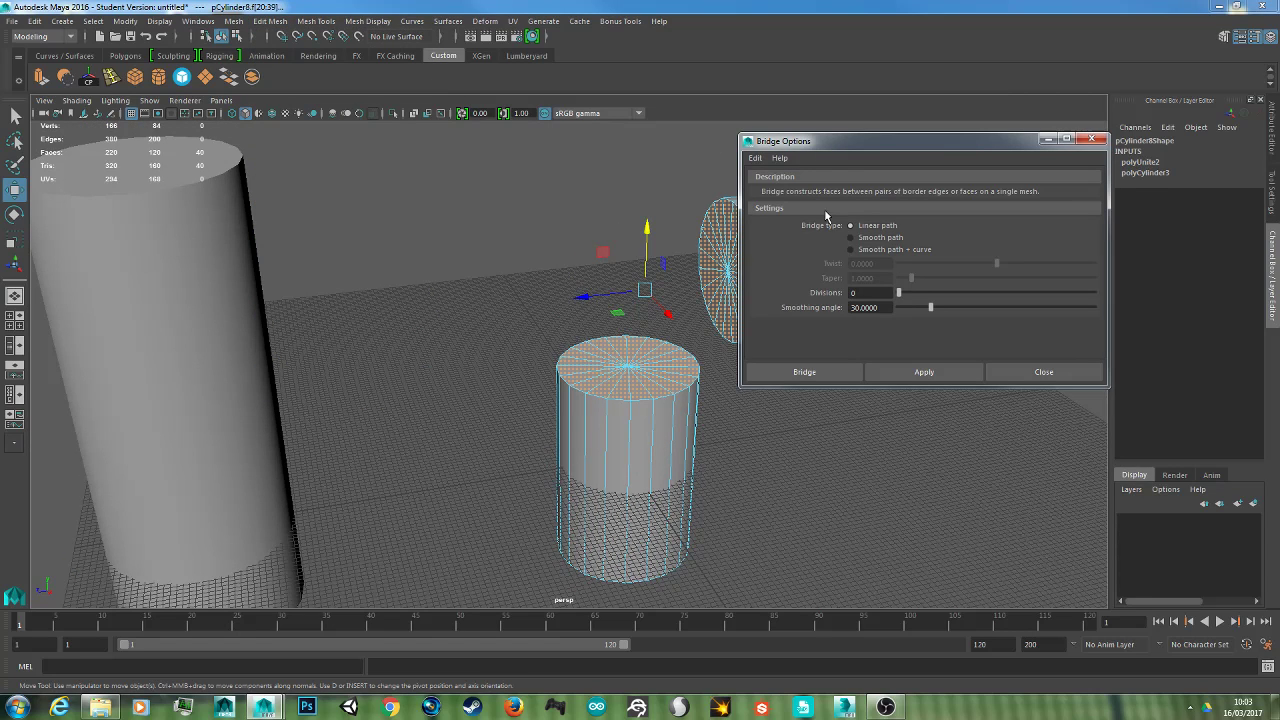
pyautogui.click(873, 251)
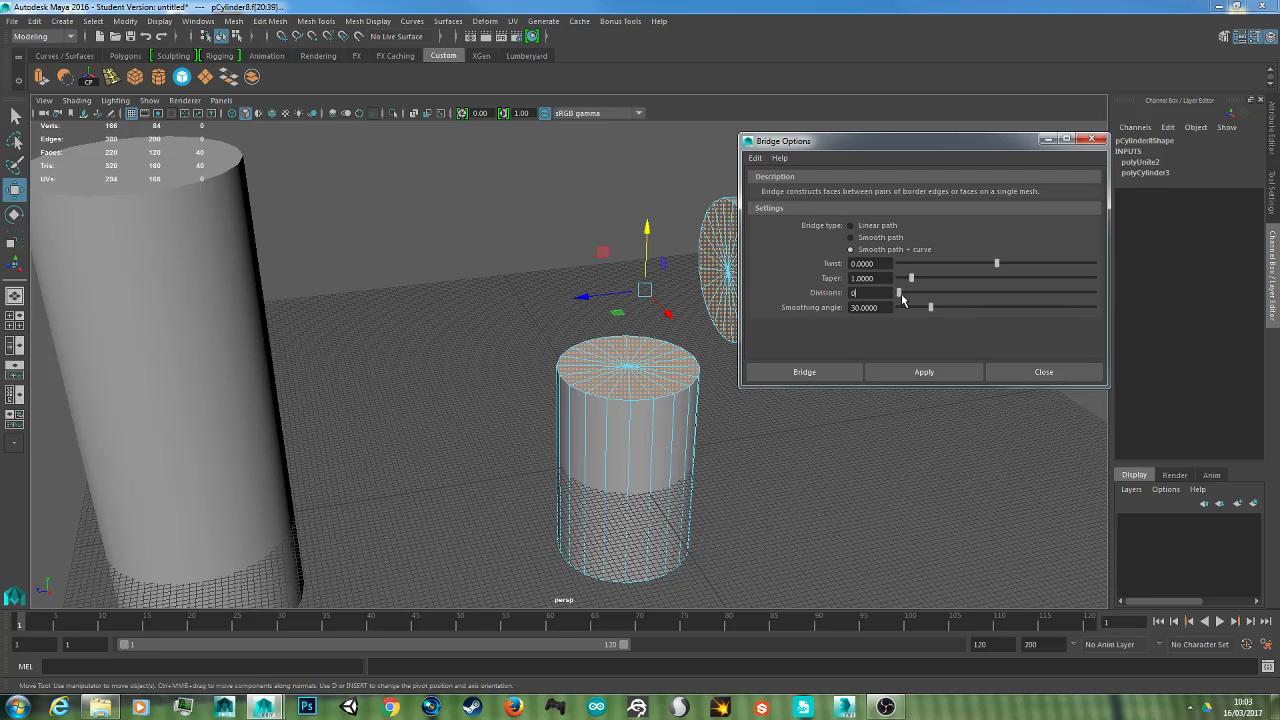
pyautogui.moveTo(901, 293); pyautogui.dragTo(924, 300)
pyautogui.moveTo(933, 293); pyautogui.dragTo(956, 294)
pyautogui.doubleClick(870, 309)
pyautogui.write('90')
pyautogui.press('Tab')
pyautogui.keyDown('alt'); pyautogui.moveTo(708, 396); pyautogui.dragTo(640, 362); pyautogui.keyUp('alt')
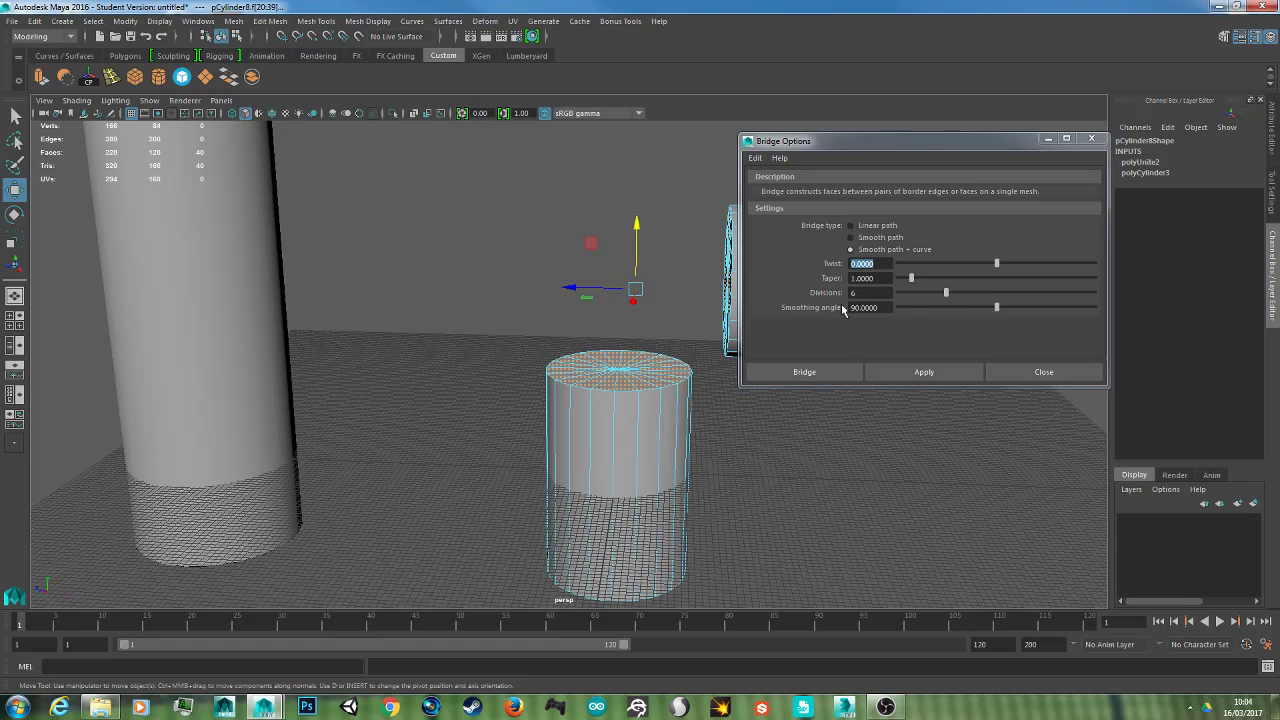
pyautogui.moveTo(945, 293); pyautogui.dragTo(937, 295)
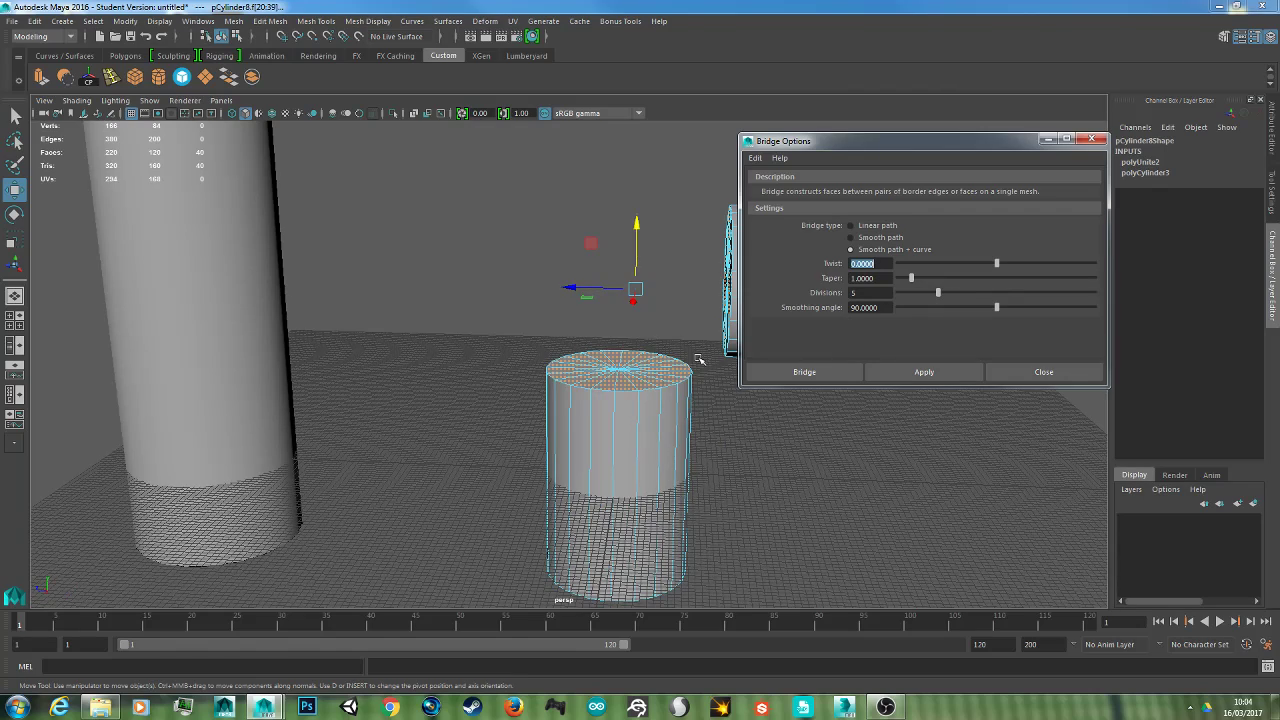
# - Apply the bridge between the selected end faces and close its options
pyautogui.keyDown('alt'); pyautogui.moveTo(678, 333); pyautogui.dragTo(632, 340, button='middle'); pyautogui.keyUp('alt')
pyautogui.click(914, 372)
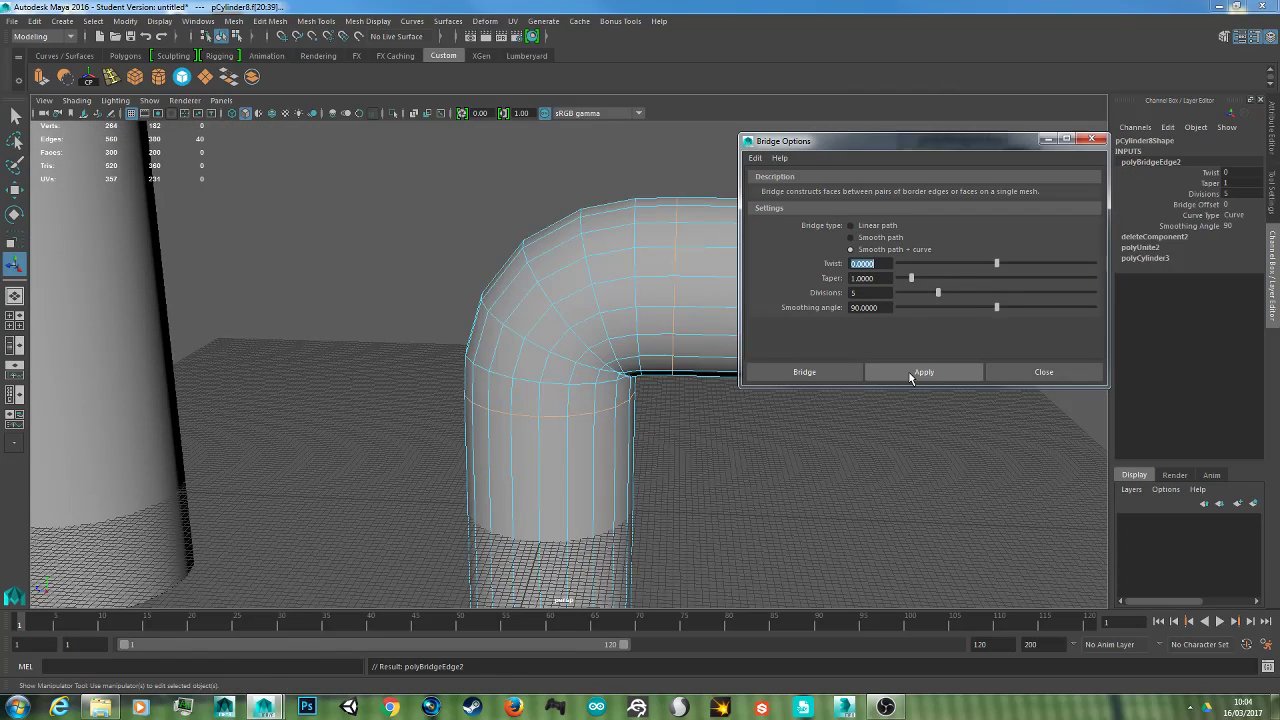
pyautogui.click(1044, 372)
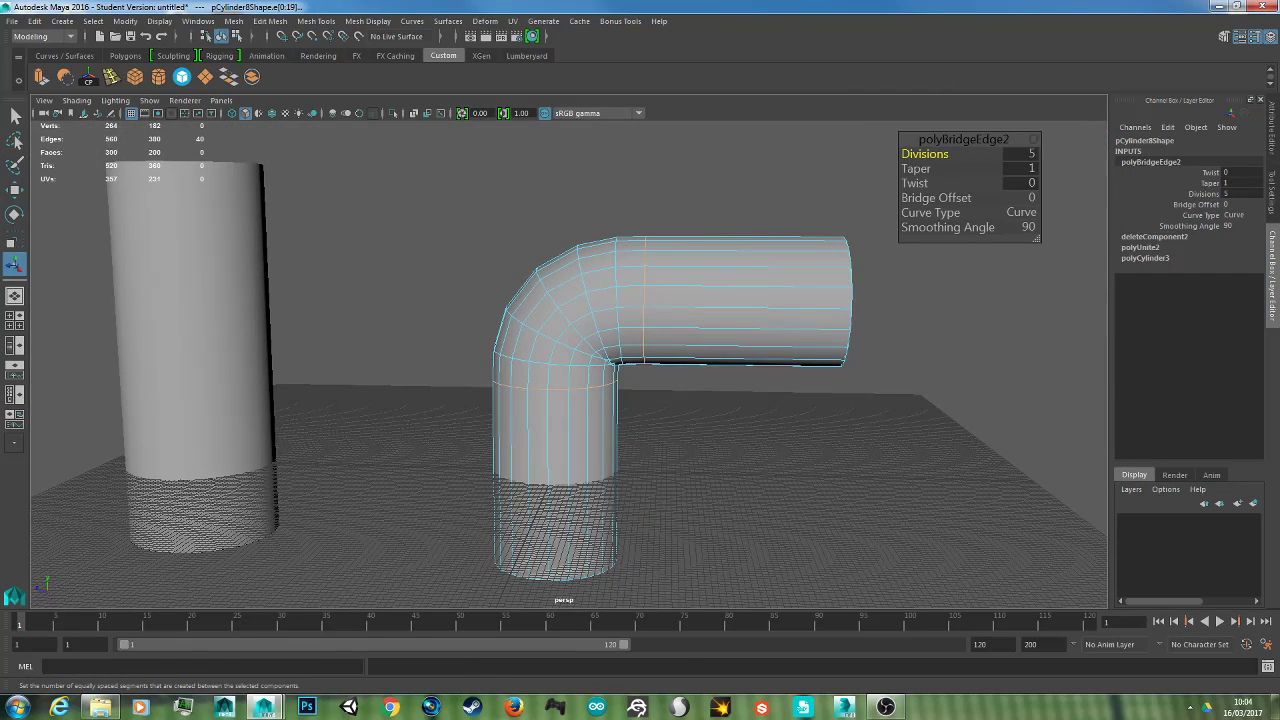
# - Return to object mode and examine the inner corner of the bend where the two cylinders meet
pyautogui.moveTo(626, 321); pyautogui.dragTo(677, 289, button='right')
pyautogui.click(734, 334)
pyautogui.keyDown('alt'); pyautogui.moveTo(734, 334); pyautogui.dragTo(680, 330); pyautogui.keyUp('alt')
pyautogui.scroll(6, 703, 362)
pyautogui.scroll(-3, 588, 288)
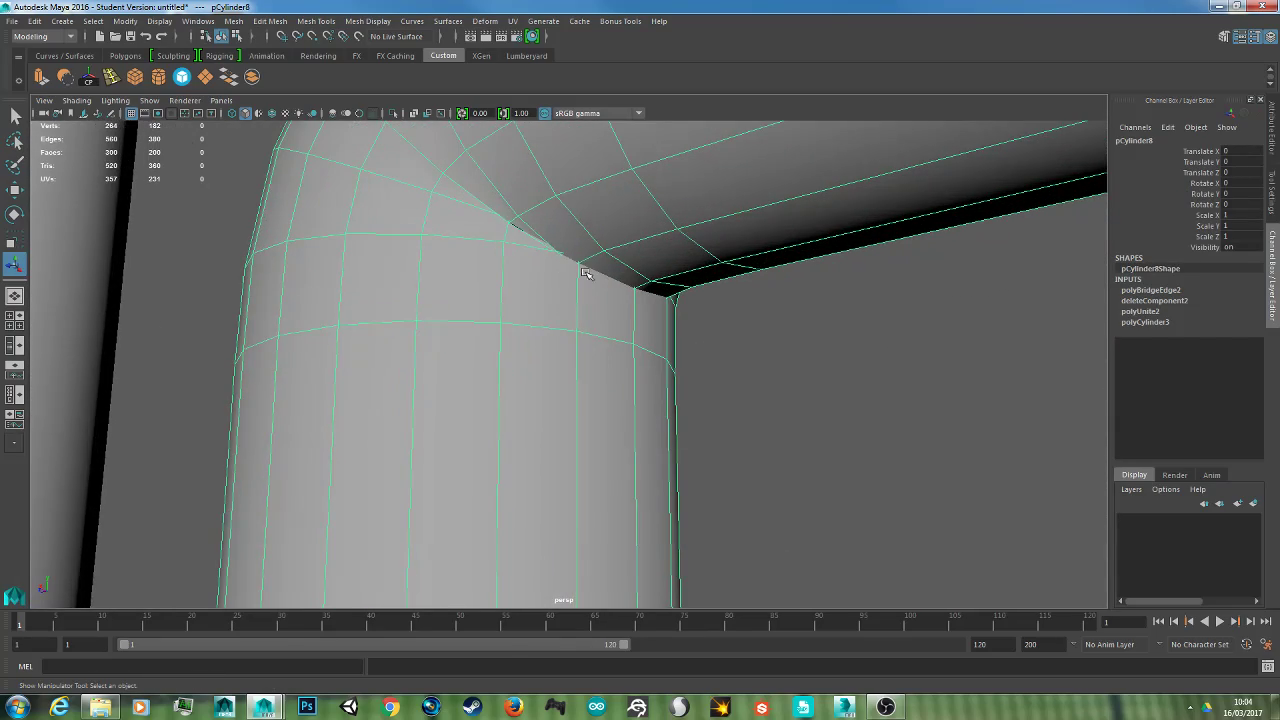
pyautogui.scroll(-6, 601, 245)
pyautogui.scroll(-6, 601, 245)
pyautogui.keyDown('alt'); pyautogui.moveTo(601, 245); pyautogui.dragTo(681, 305); pyautogui.keyUp('alt')
# - Undo the bridge between the two cylinders
pyautogui.hotkey('ctrl', 'z')
pyautogui.hotkey('ctrl', 'z')
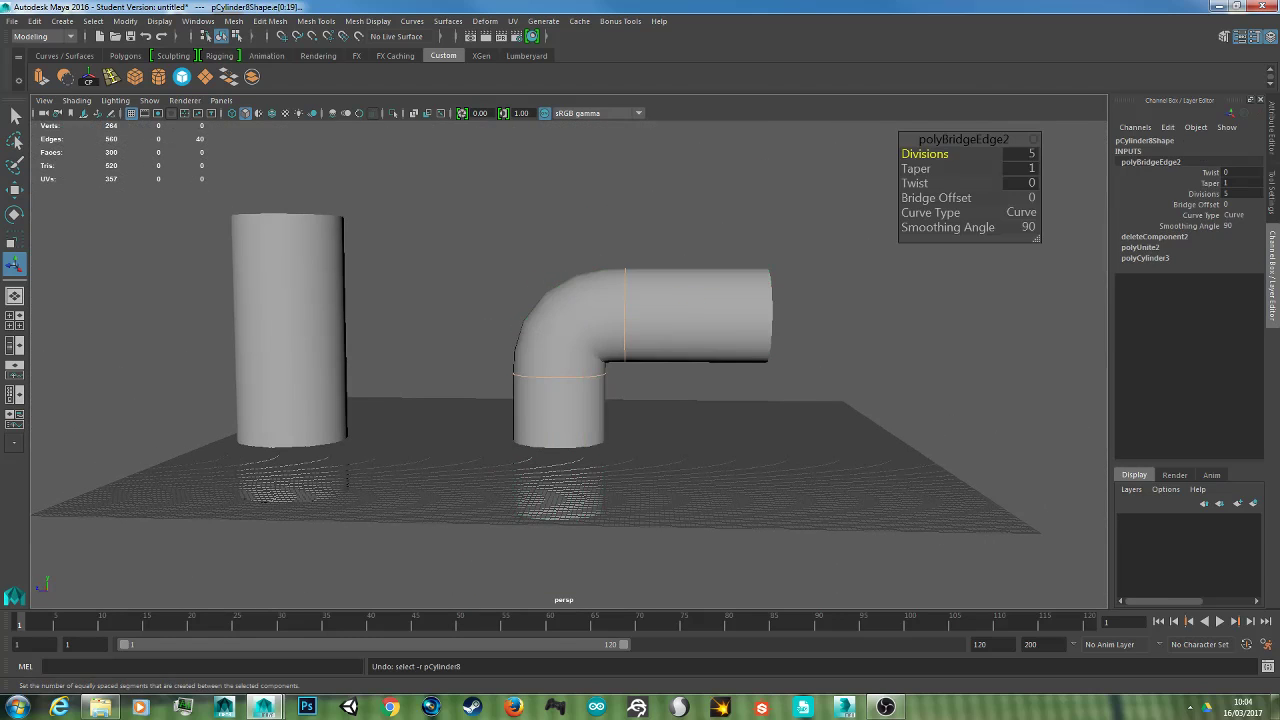
pyautogui.hotkey('ctrl', 'z')
# - Select the faces of the whole horizontal cylinder and move them slightly upward
pyautogui.moveTo(686, 300); pyautogui.dragTo(706, 325, button='right')
pyautogui.moveTo(846, 206); pyautogui.dragTo(624, 367)
pyautogui.press('w')
pyautogui.moveTo(697, 249); pyautogui.dragTo(697, 238)
# - Select the facing end faces of both cylinders, bridge them with the existing Bridge settings and inspect the bend
pyautogui.keyDown('shift'); pyautogui.moveTo(423, 229); pyautogui.dragTo(677, 449); pyautogui.keyUp('shift')
pyautogui.keyDown('shift'); pyautogui.moveTo(807, 203); pyautogui.dragTo(737, 421); pyautogui.keyUp('shift')
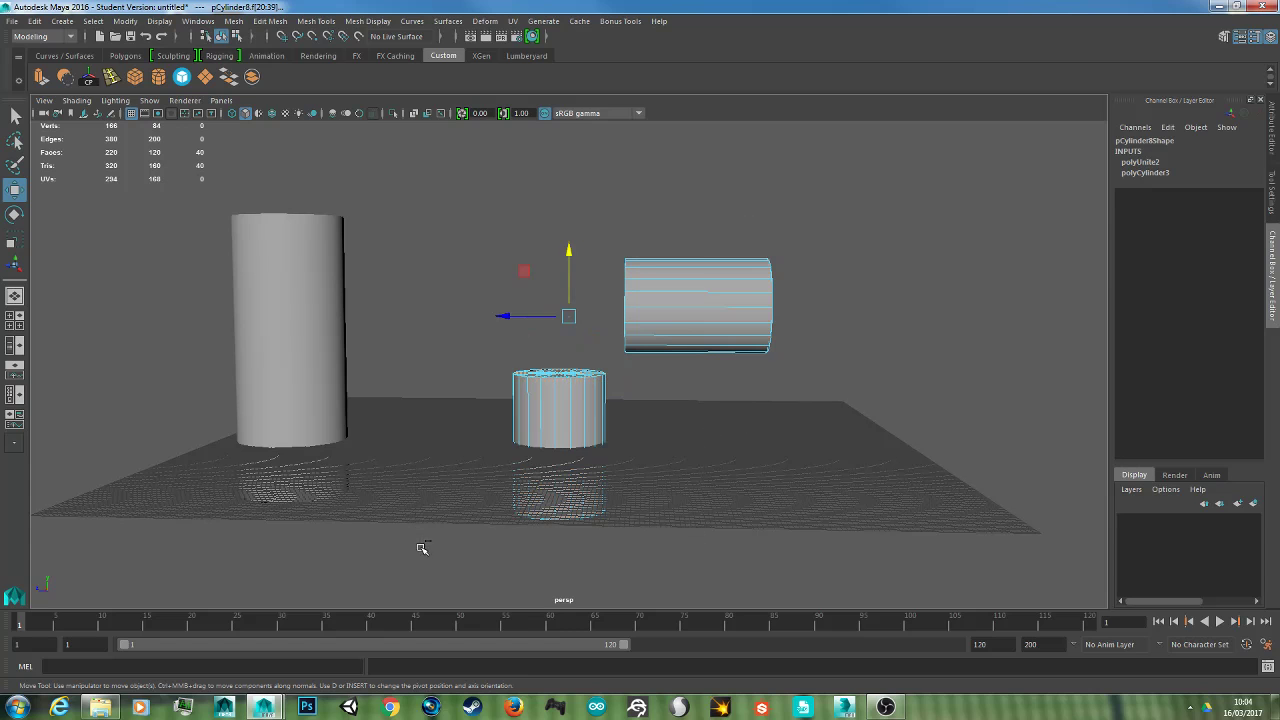
pyautogui.keyDown('alt'); pyautogui.moveTo(700, 380); pyautogui.dragTo(717, 372); pyautogui.keyUp('alt')
pyautogui.click(274, 21)
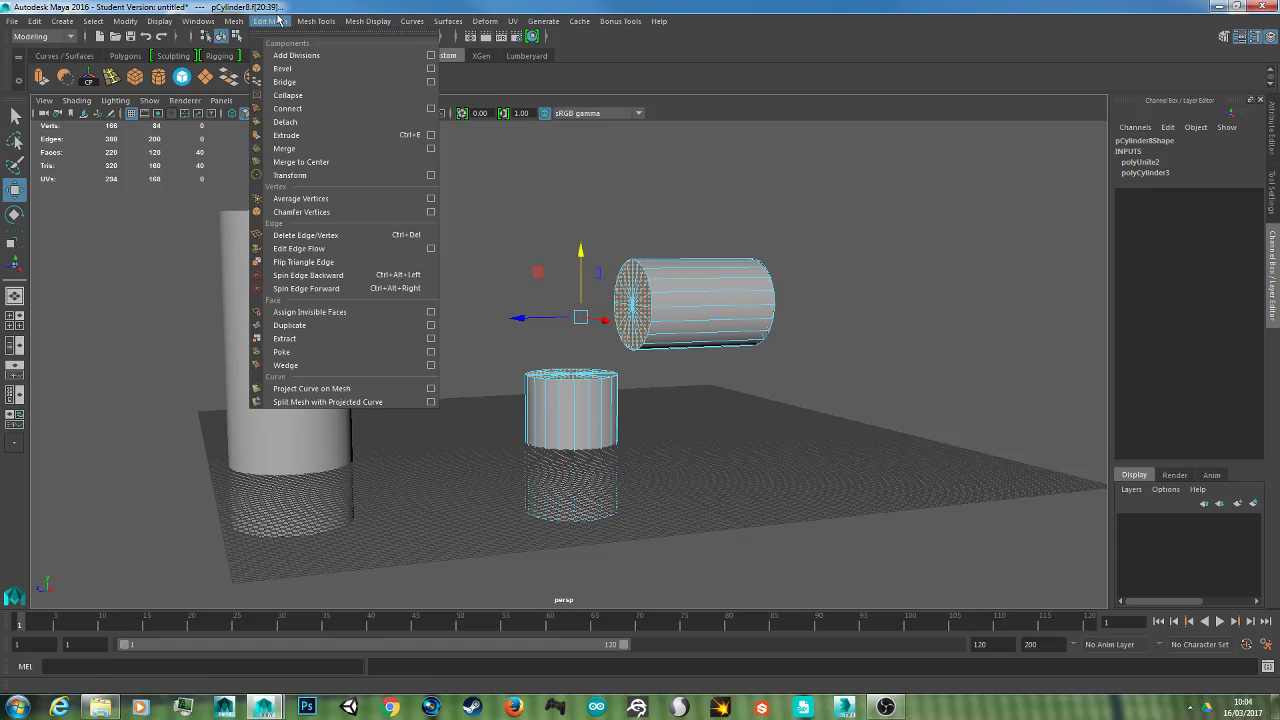
pyautogui.click(431, 82)
pyautogui.click(804, 372)
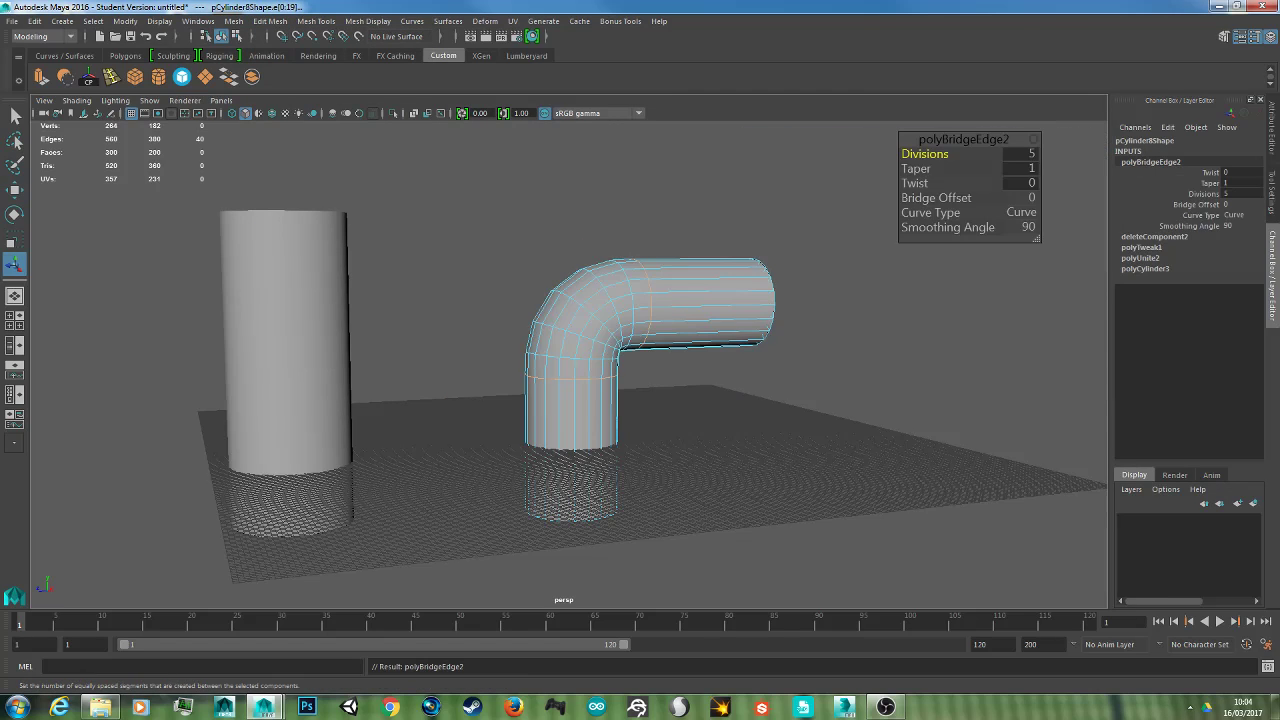
pyautogui.scroll(3, 706, 351)
pyautogui.moveTo(686, 351)
pyautogui.keyDown('alt'); pyautogui.mouseDown()
pyautogui.moveTo(706, 351)
pyautogui.moveTo(649, 340)
pyautogui.moveTo(677, 360)
pyautogui.mouseUp(); pyautogui.keyUp('alt')
pyautogui.scroll(-2, 736, 351)
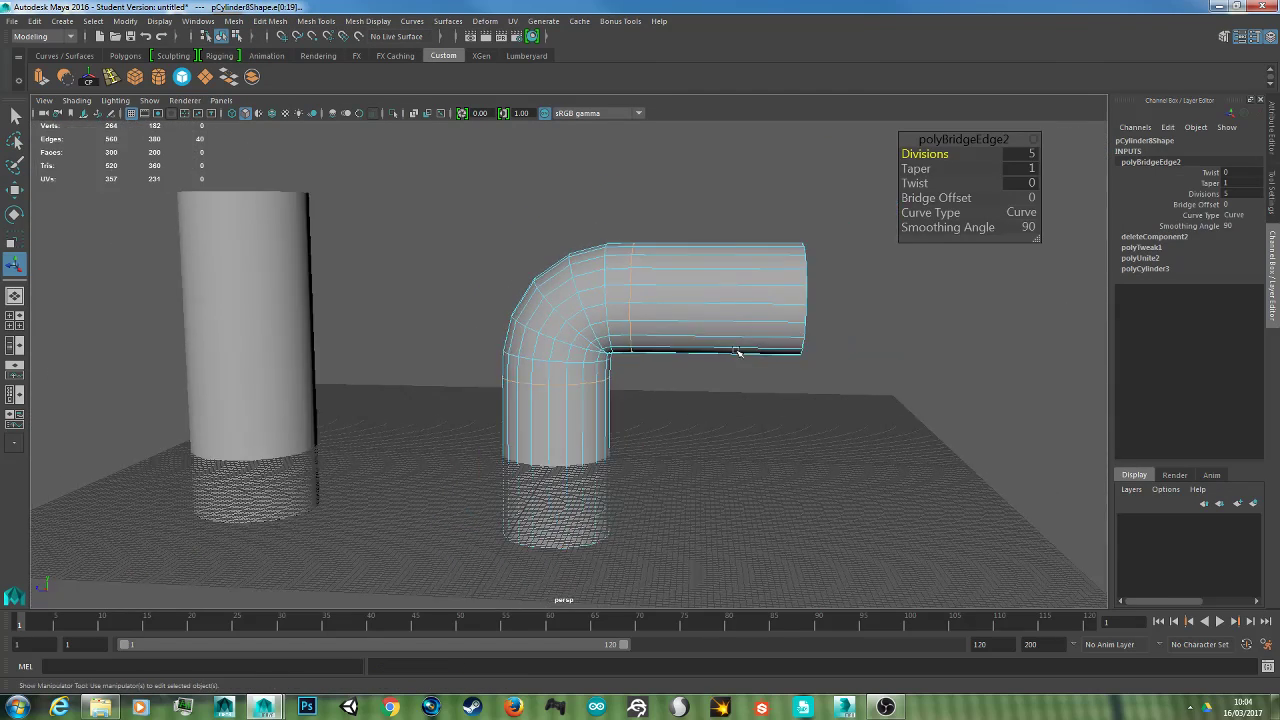
# - Undo the last bridge and raise the horizontal cylinder's edges to about 438.3 in Y
pyautogui.hotkey('ctrl', 'z')
pyautogui.hotkey('ctrl', 'z')
pyautogui.moveTo(810, 212); pyautogui.dragTo(613, 370)
pyautogui.press('w')
pyautogui.moveTo(701, 249); pyautogui.dragTo(700, 233)
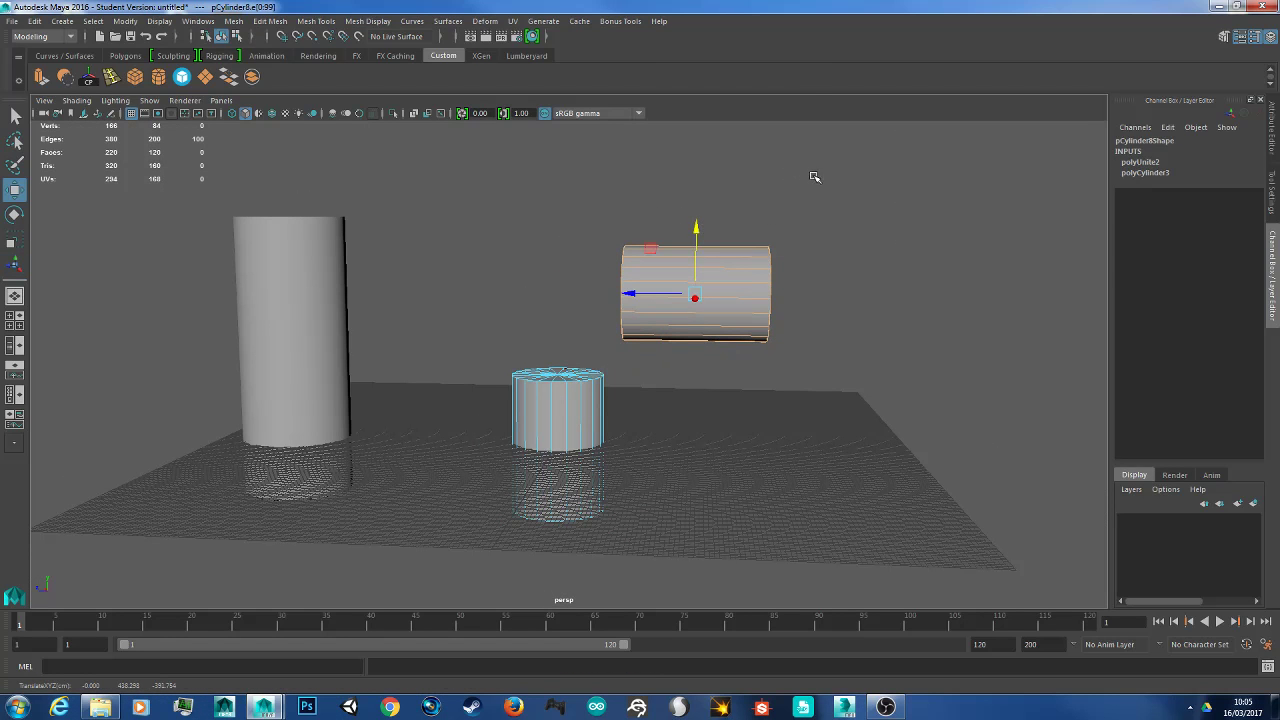
# - Switch to face selection and select only the facing end faces of the raised and upright cylinders
pyautogui.moveTo(731, 165); pyautogui.dragTo(444, 472)
pyautogui.keyDown('ctrl'); pyautogui.moveTo(779, 181); pyautogui.dragTo(703, 420); pyautogui.keyUp('ctrl')
pyautogui.moveTo(669, 249); pyautogui.dragTo(670, 278, button='right')
pyautogui.moveTo(837, 151); pyautogui.dragTo(421, 424)
pyautogui.keyDown('ctrl'); pyautogui.moveTo(800, 180); pyautogui.dragTo(397, 617); pyautogui.keyUp('ctrl')
# - Repeat the Bridge command on the selected end faces with the same settings
pyautogui.click(268, 21)
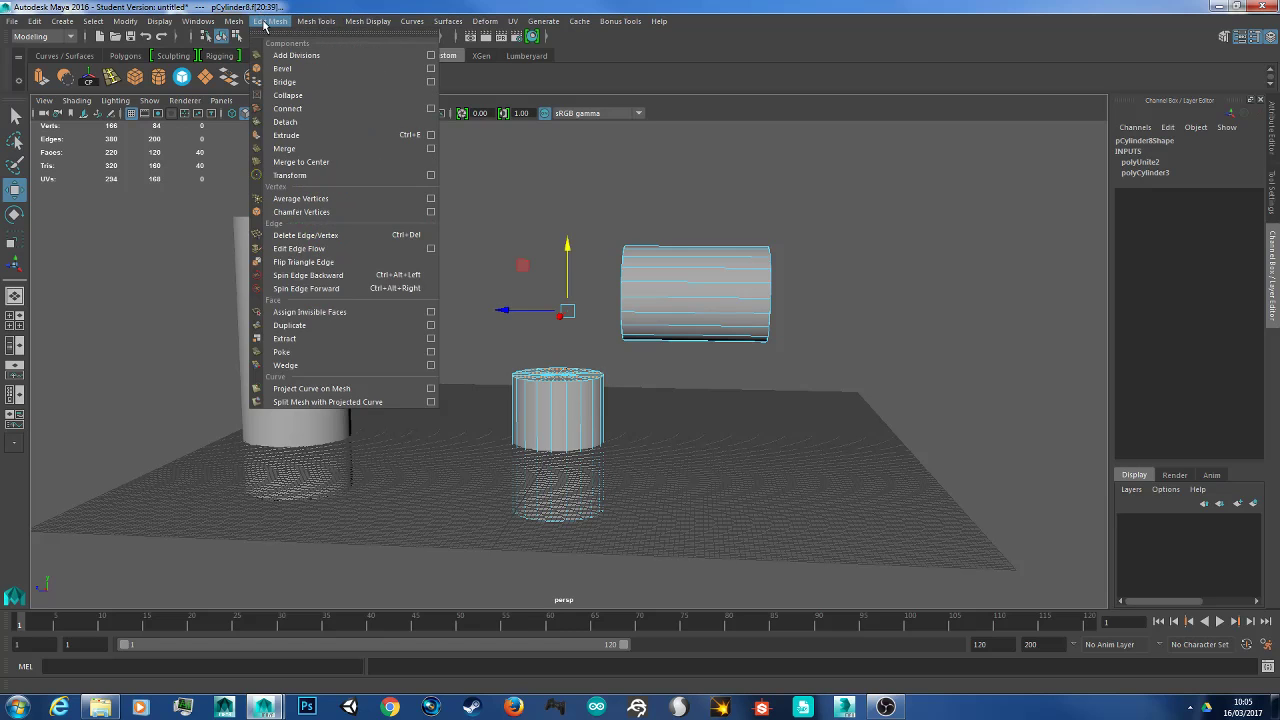
pyautogui.click(431, 6)
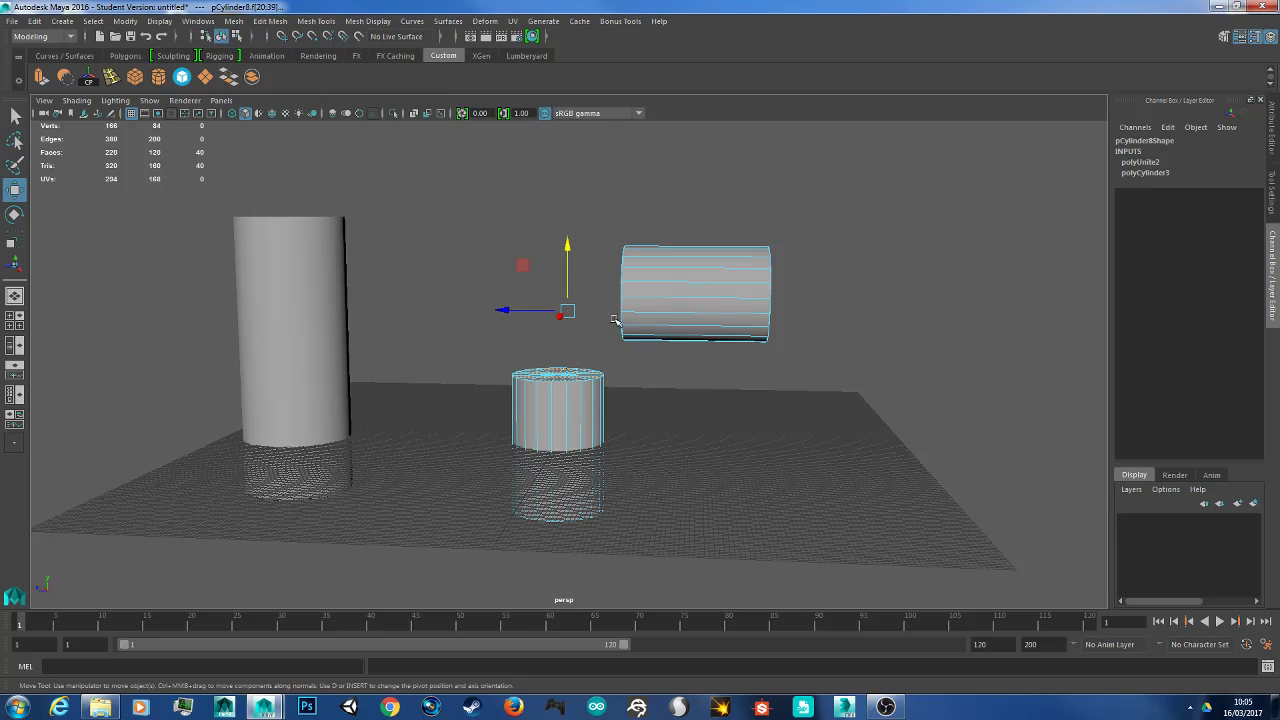
pyautogui.press('g')
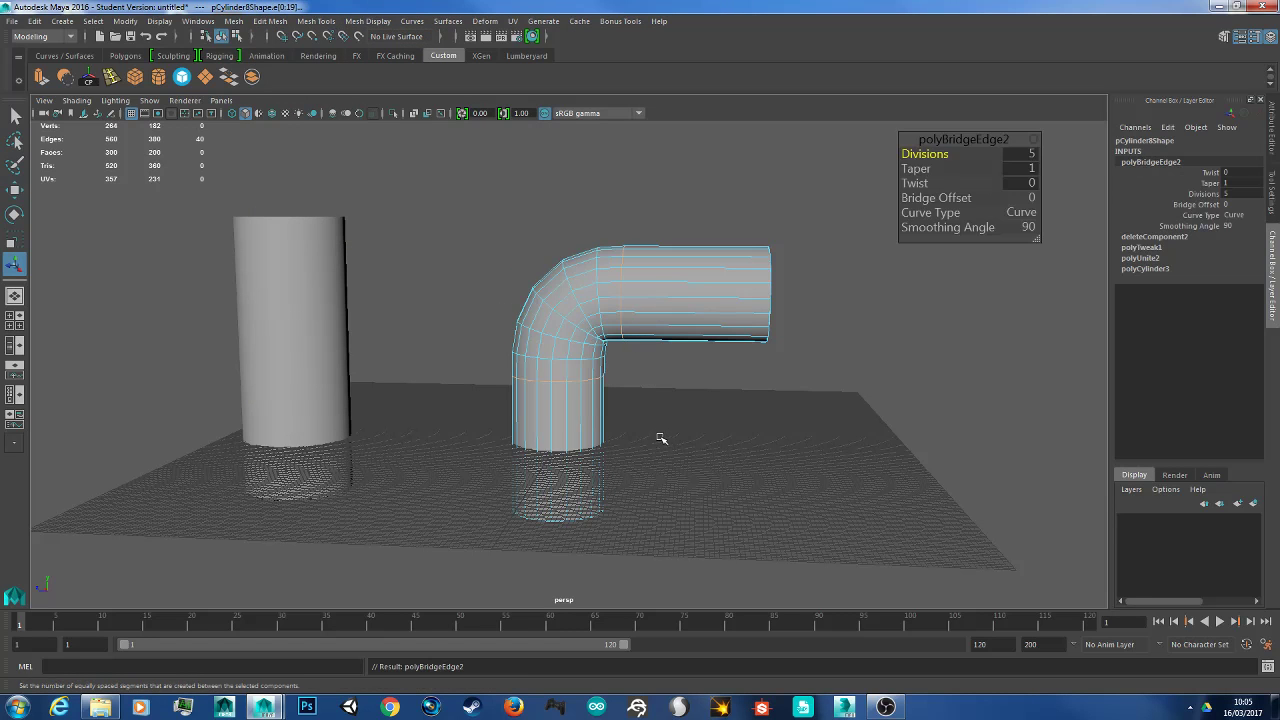
# - Set the bridge's divisions to 3
pyautogui.scroll(5, 664, 368)
pyautogui.keyDown('alt'); pyautogui.moveTo(711, 351); pyautogui.dragTo(706, 378); pyautogui.keyUp('alt')
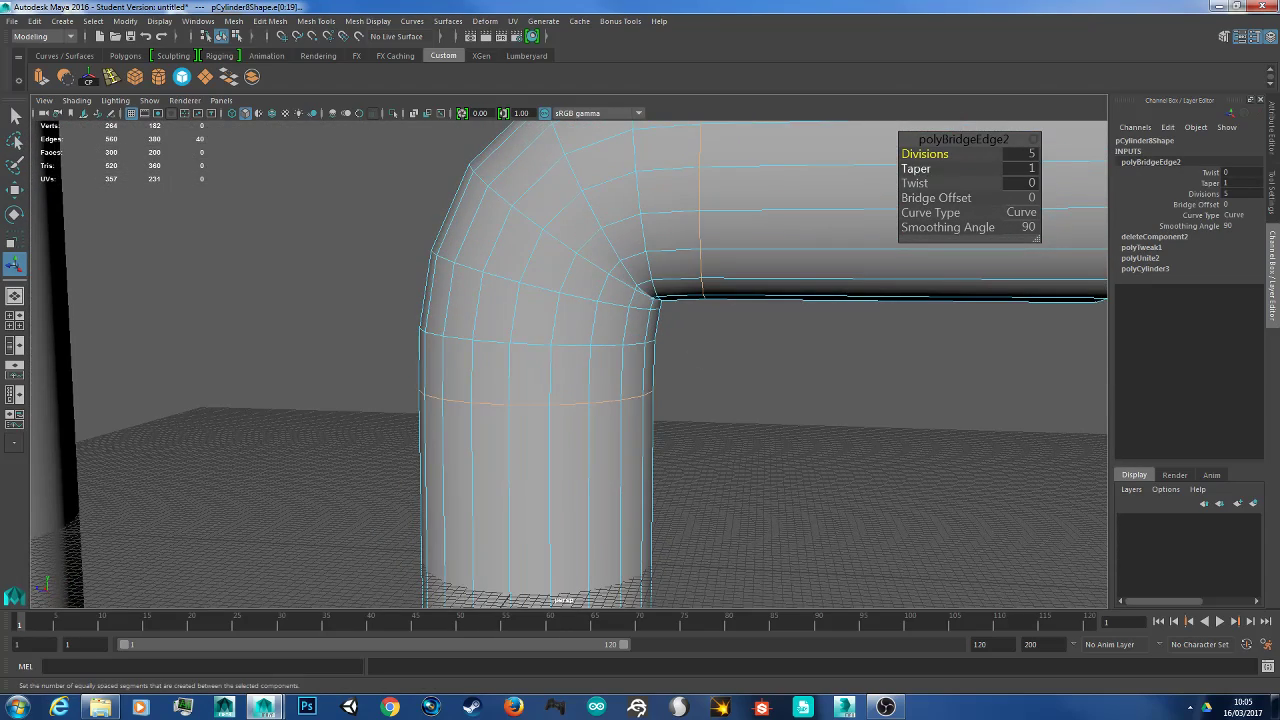
pyautogui.moveTo(925, 154); pyautogui.dragTo(905, 154)
pyautogui.scroll(-5, 700, 264)
pyautogui.keyDown('alt'); pyautogui.moveTo(700, 266); pyautogui.dragTo(686, 277); pyautogui.keyUp('alt')
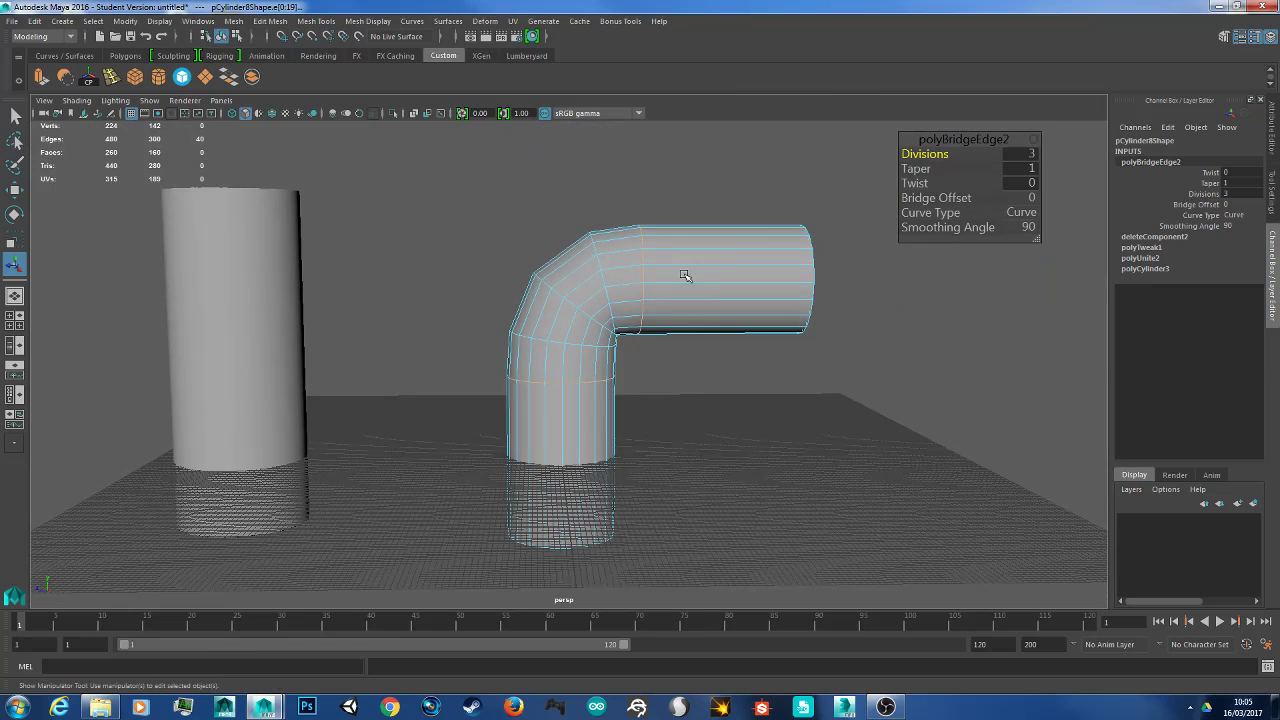
# - Return the bent pipe to object mode and examine its finished elbow
pyautogui.moveTo(632, 283); pyautogui.dragTo(720, 232, button='right')
pyautogui.scroll(-5, 768, 300)
pyautogui.keyDown('alt'); pyautogui.moveTo(771, 303); pyautogui.dragTo(737, 323); pyautogui.keyUp('alt')
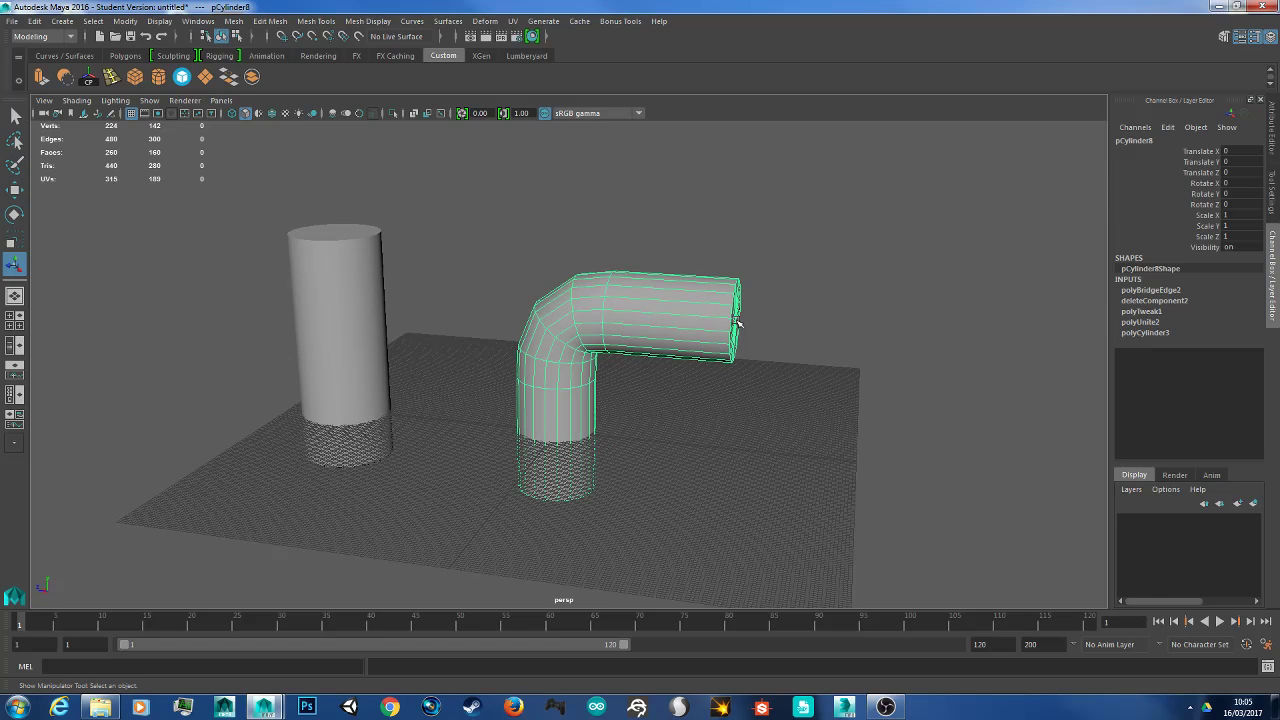
pyautogui.scroll(8, 686, 323)
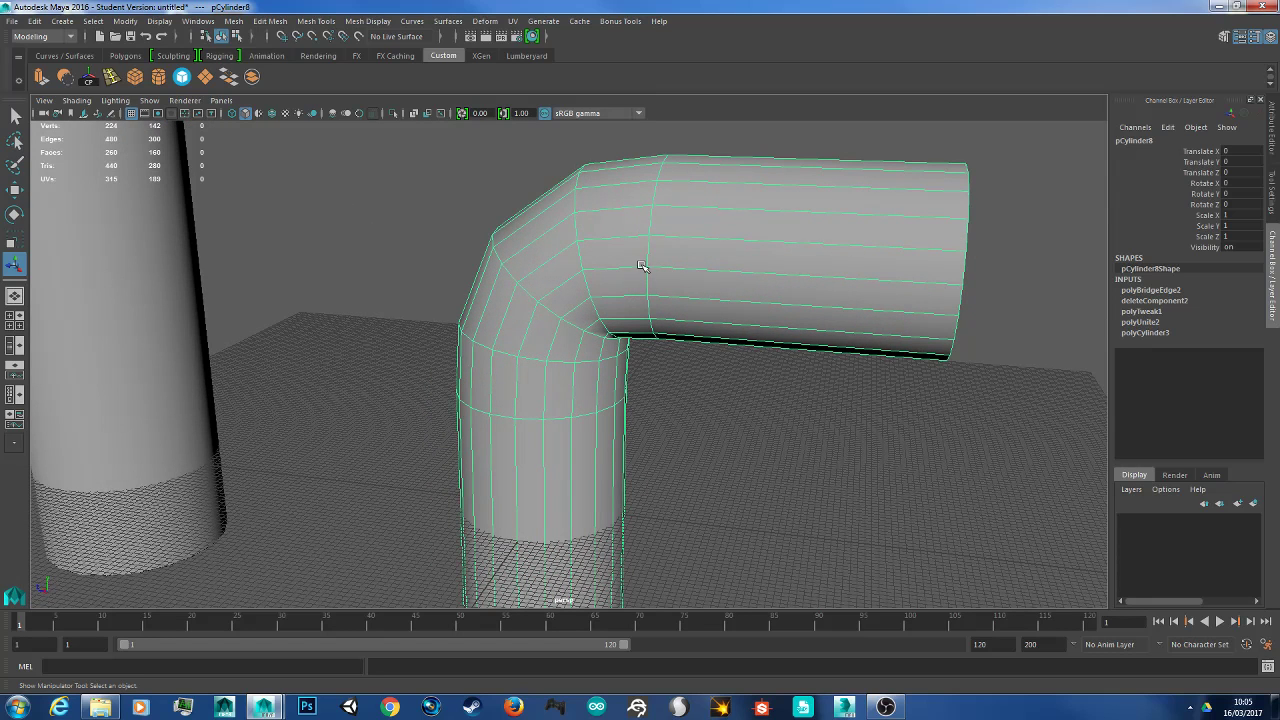
pyautogui.click(885, 707)
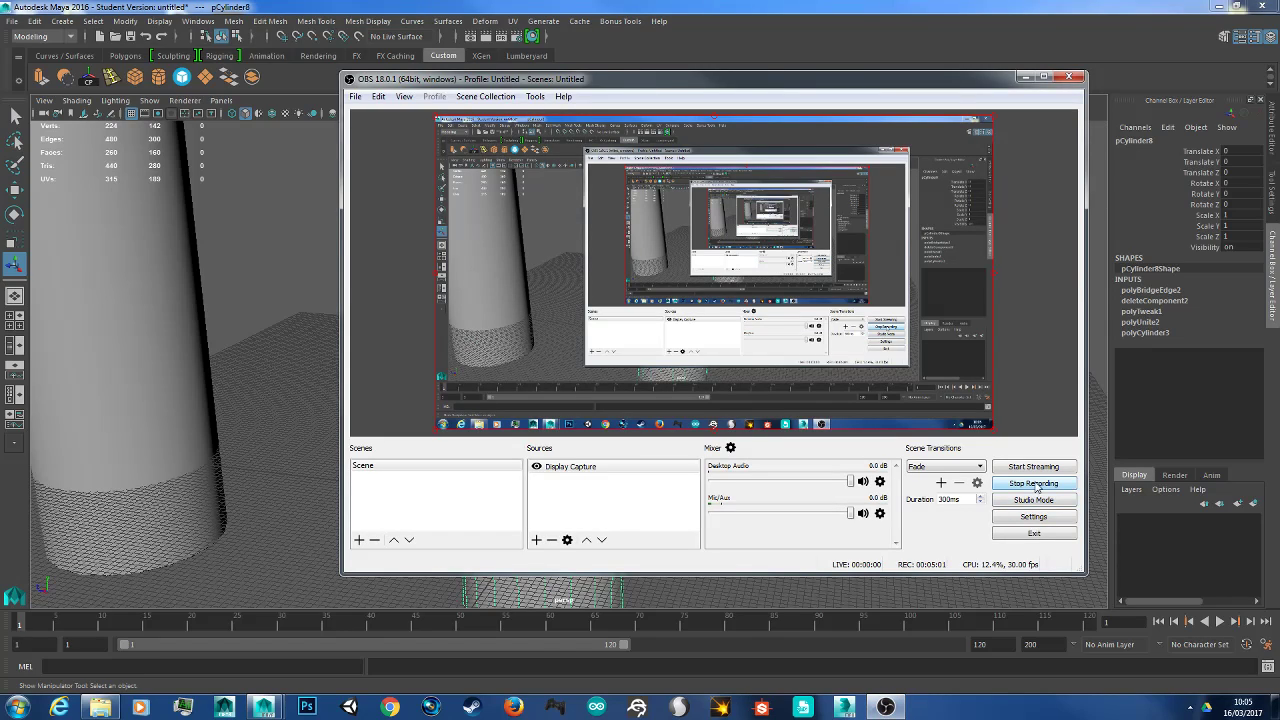